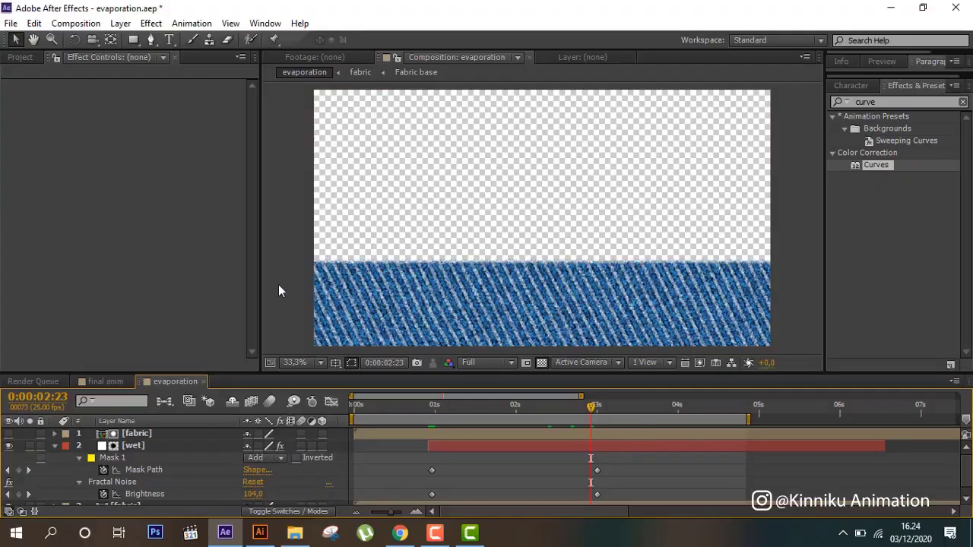
# Collapse the wet layer's Mask 1 and Fractal Noise property rows in the timeline
pyautogui.press('u')
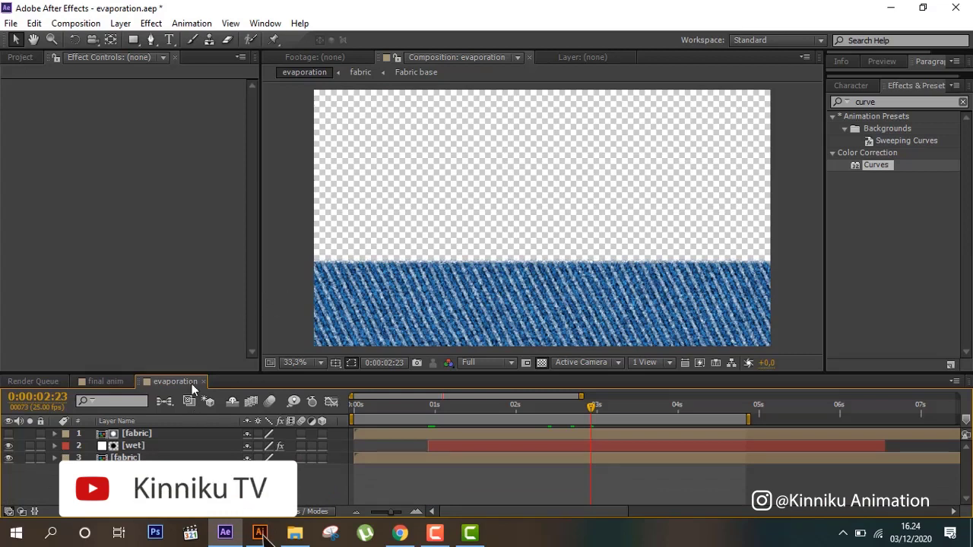
# Create a 1920×1080 Black Solid 5 and move it to the bottom of the layer stack
pyautogui.click(120, 23)
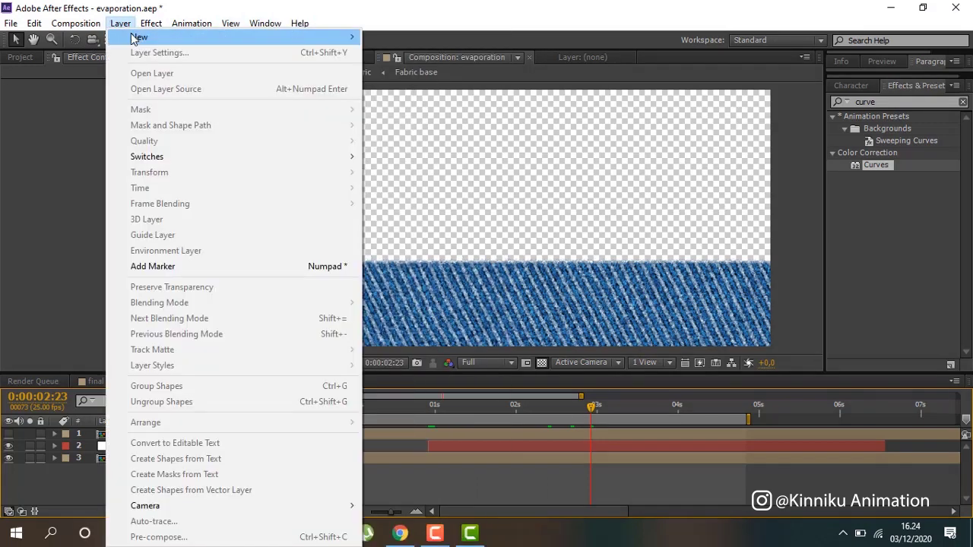
pyautogui.moveTo(346, 37)
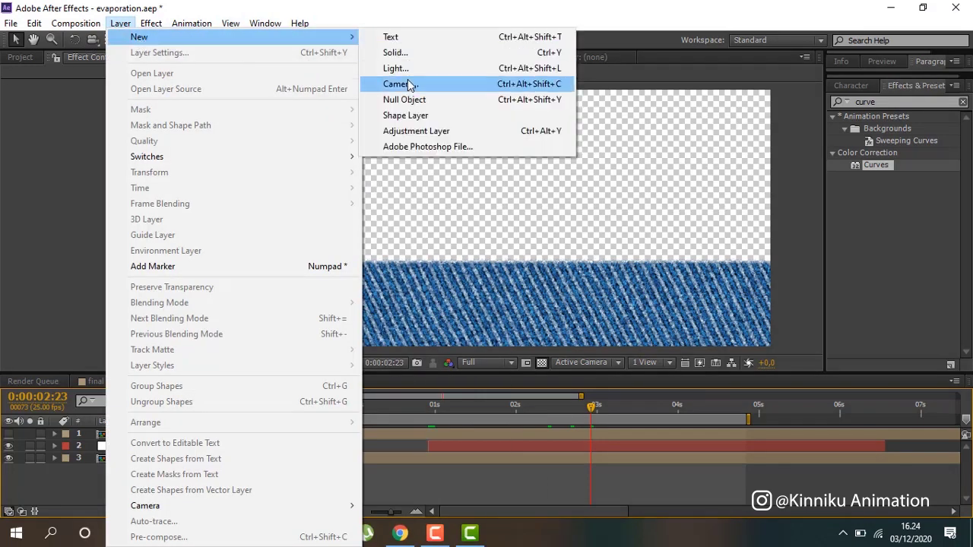
pyautogui.click(403, 61)
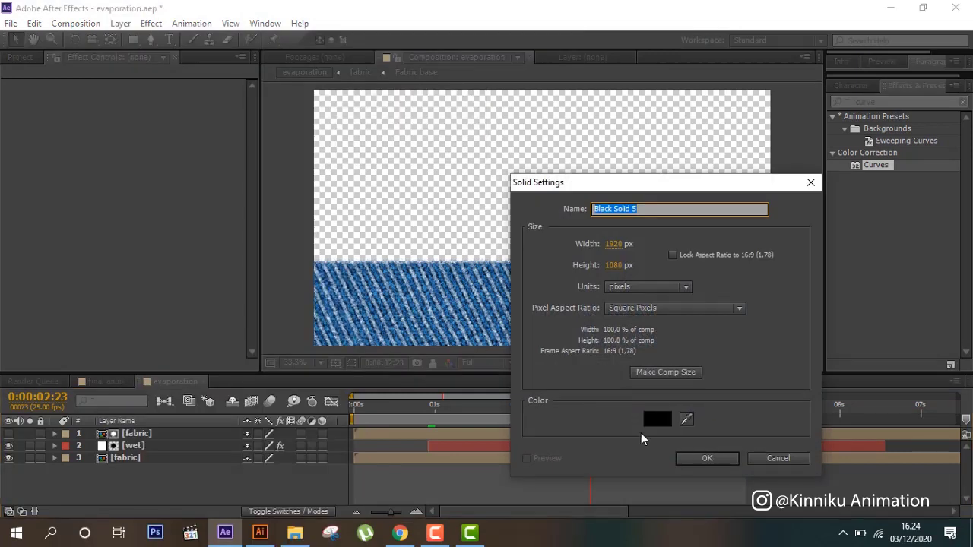
pyautogui.click(709, 456)
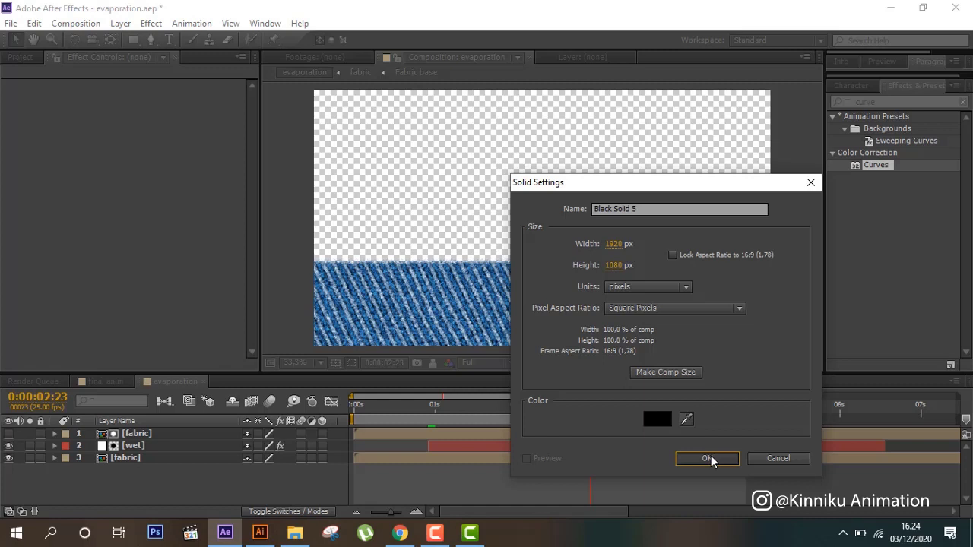
pyautogui.click(709, 458)
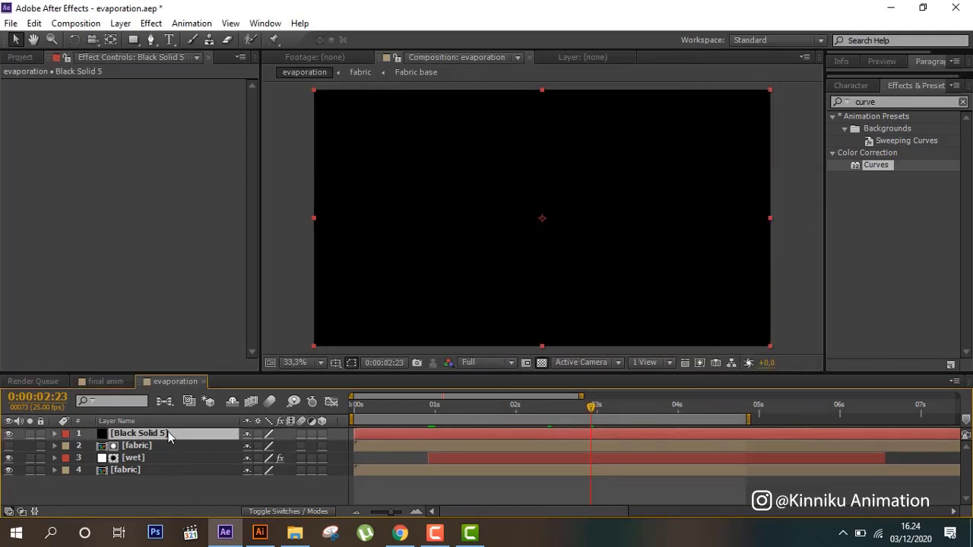
pyautogui.moveTo(169, 435); pyautogui.dragTo(173, 487)
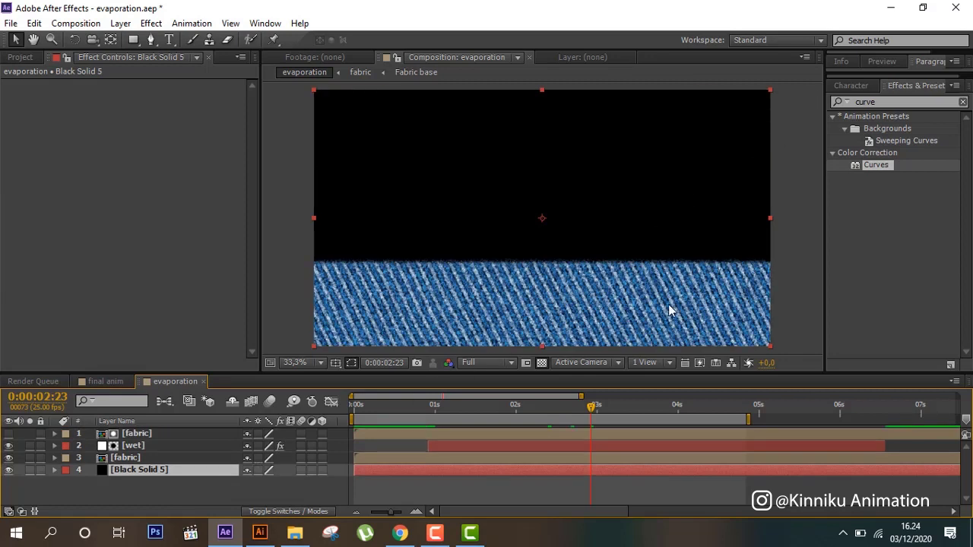
# Create a new black solid named 'evaporation'
pyautogui.rightClick(144, 494)
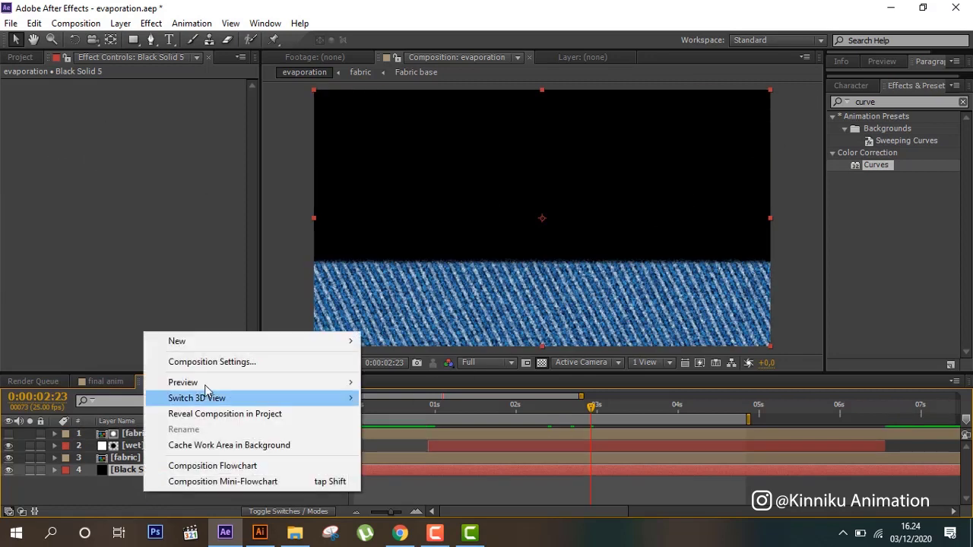
pyautogui.moveTo(326, 345)
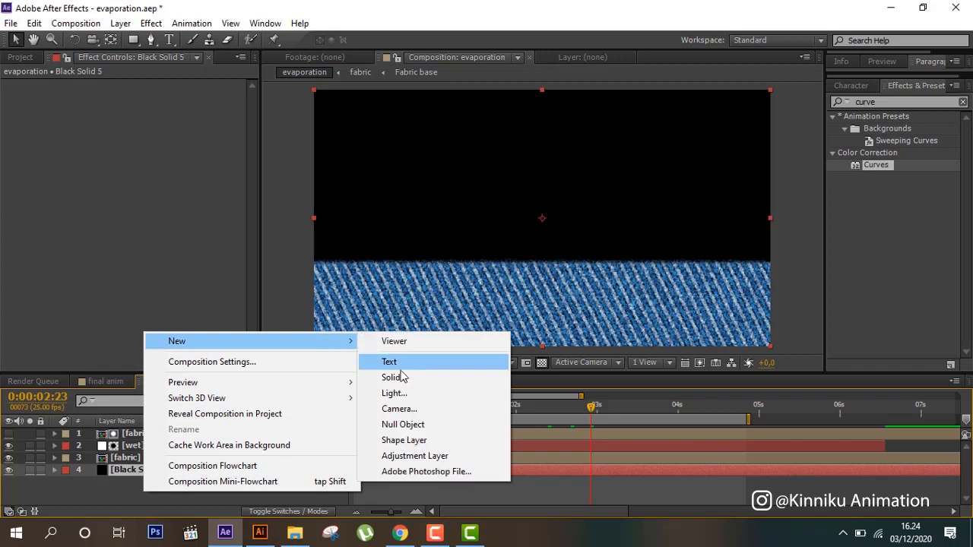
pyautogui.click(417, 380)
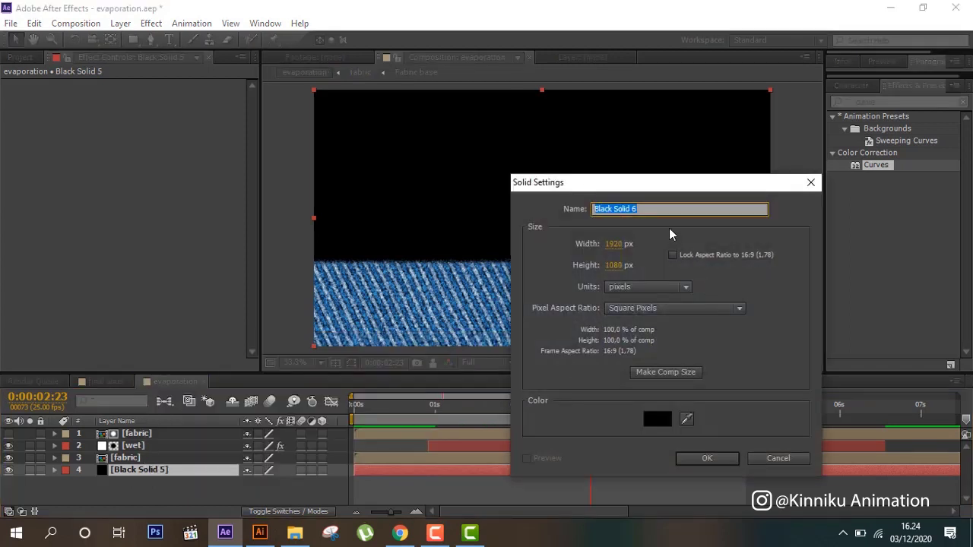
pyautogui.write('eva')
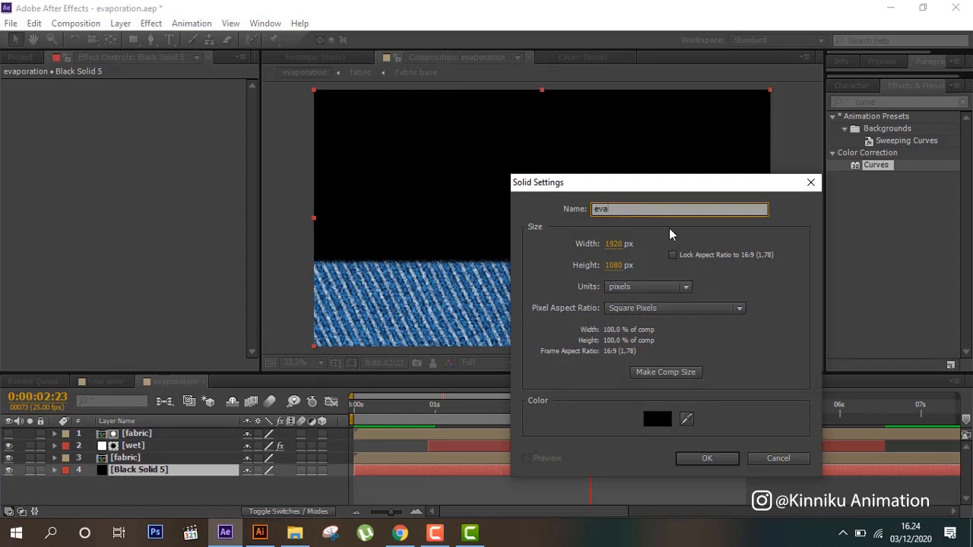
pyautogui.write('poration')
pyautogui.click(705, 459)
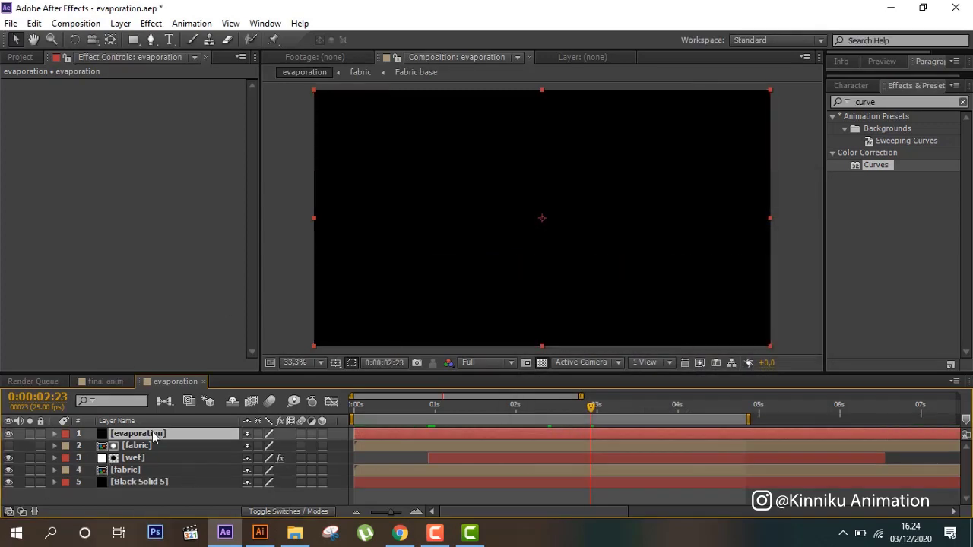
# Move the evaporation layer below the fabric layers and trim its start to 0:00:00:23
pyautogui.moveTo(156, 433); pyautogui.dragTo(190, 475)
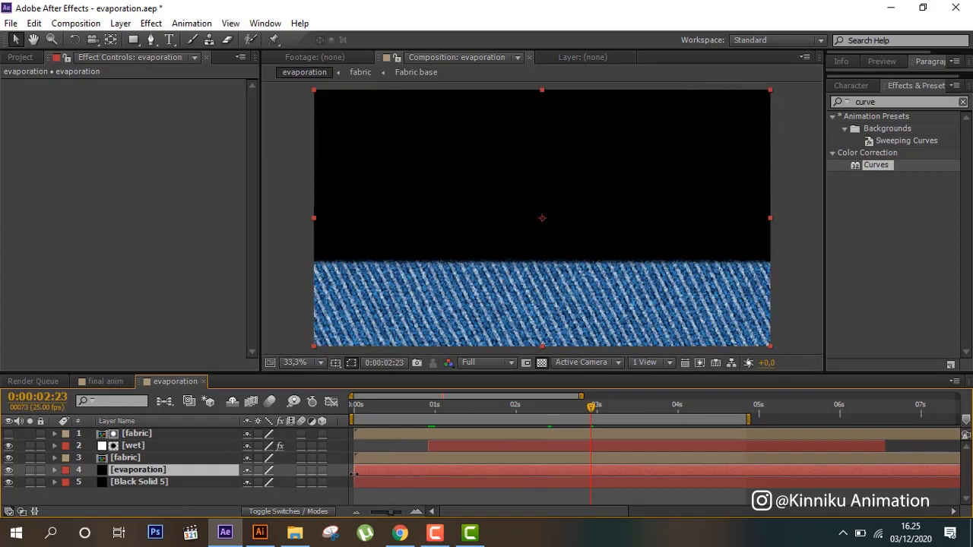
pyautogui.moveTo(405, 468); pyautogui.dragTo(418, 466)
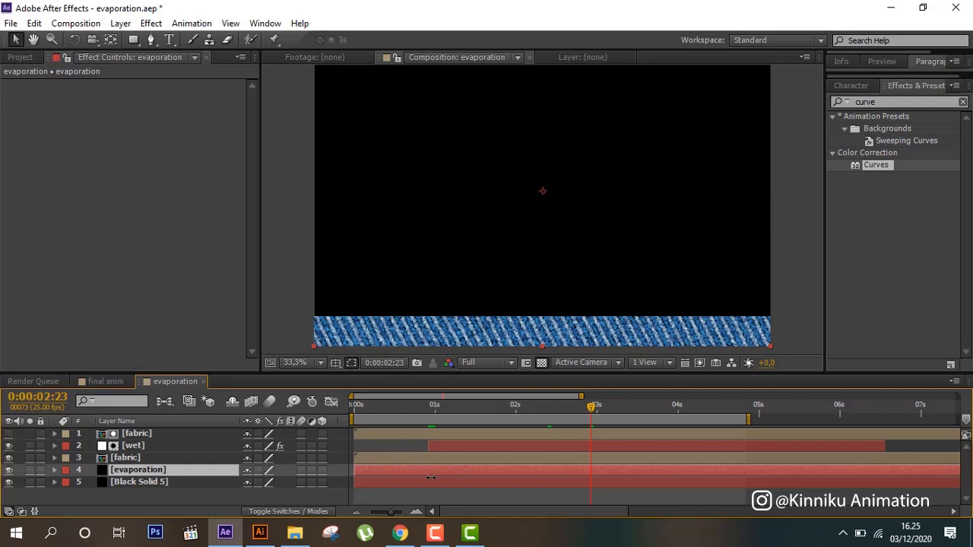
pyautogui.doubleClick(363, 477)
pyautogui.moveTo(355, 471); pyautogui.dragTo(432, 465)
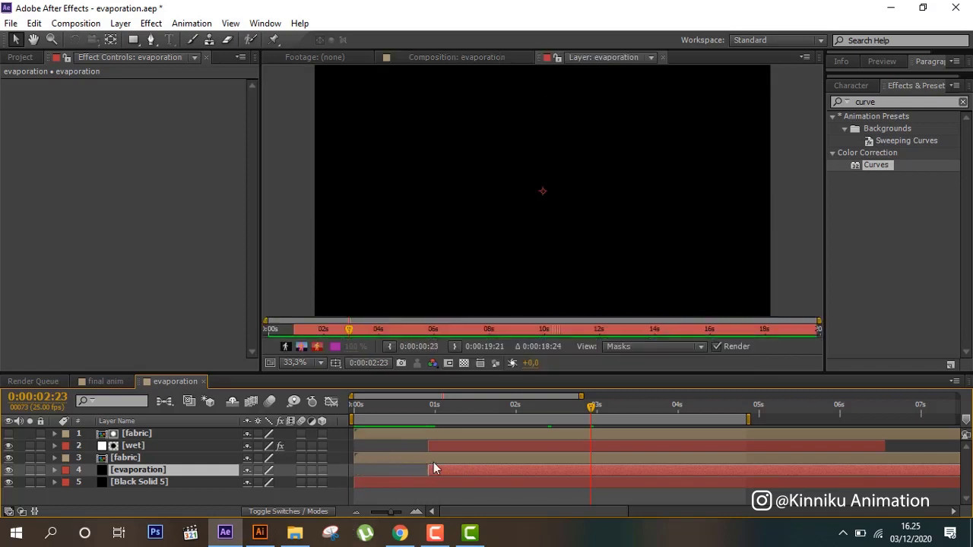
pyautogui.click(305, 58)
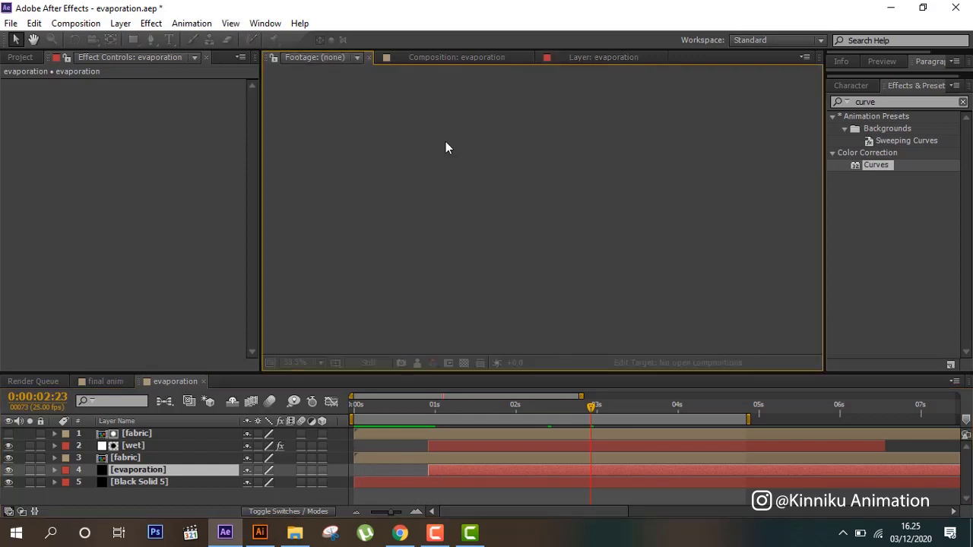
pyautogui.click(434, 57)
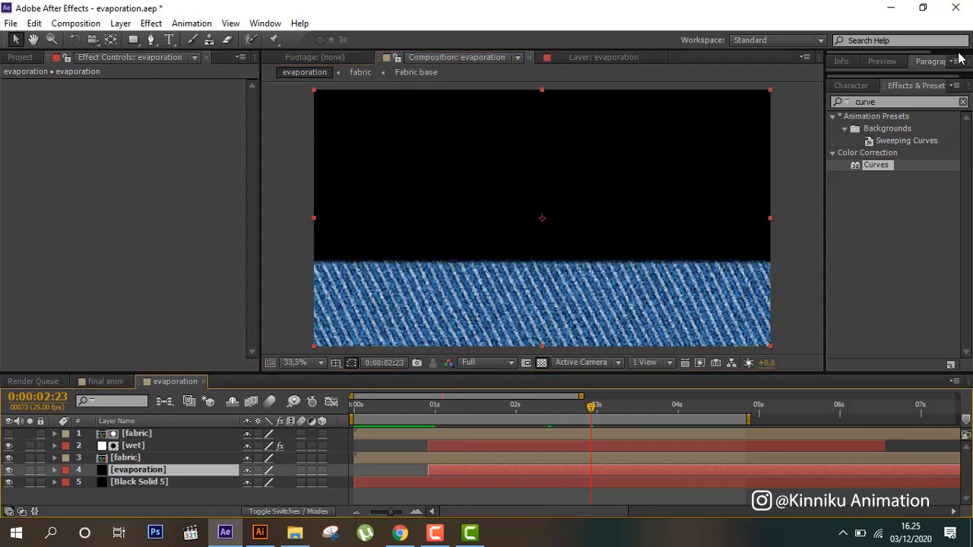
# Search 'FRACT' and apply a default Fractal Noise to the evaporation solid
pyautogui.click(885, 103)
pyautogui.doubleClick(866, 101)
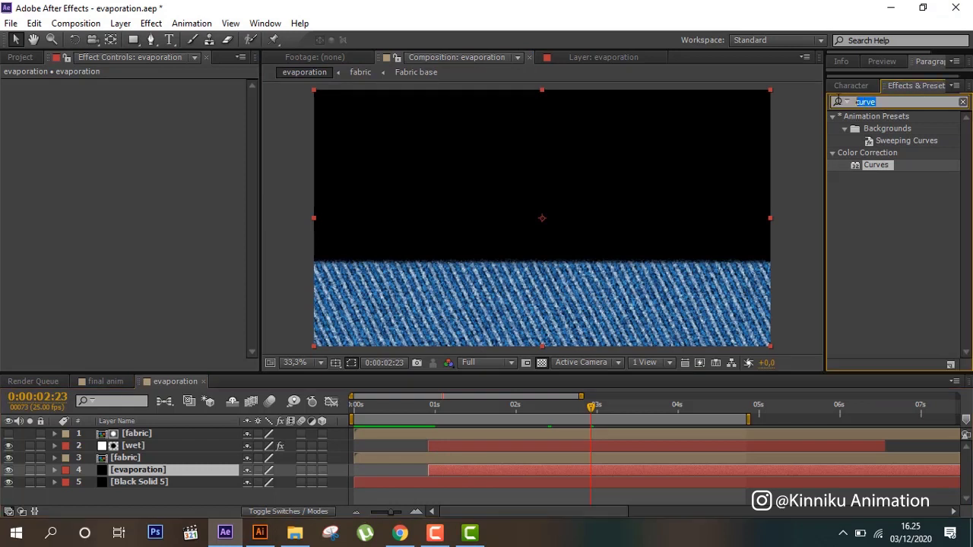
pyautogui.write('FR')
pyautogui.click(838, 102)
pyautogui.write('ACT')
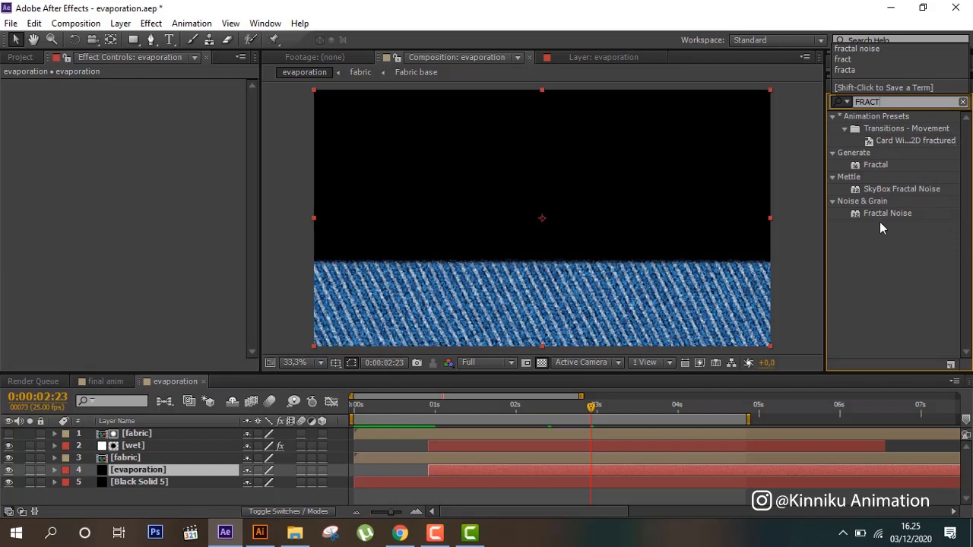
pyautogui.click(883, 215)
pyautogui.doubleClick(882, 214)
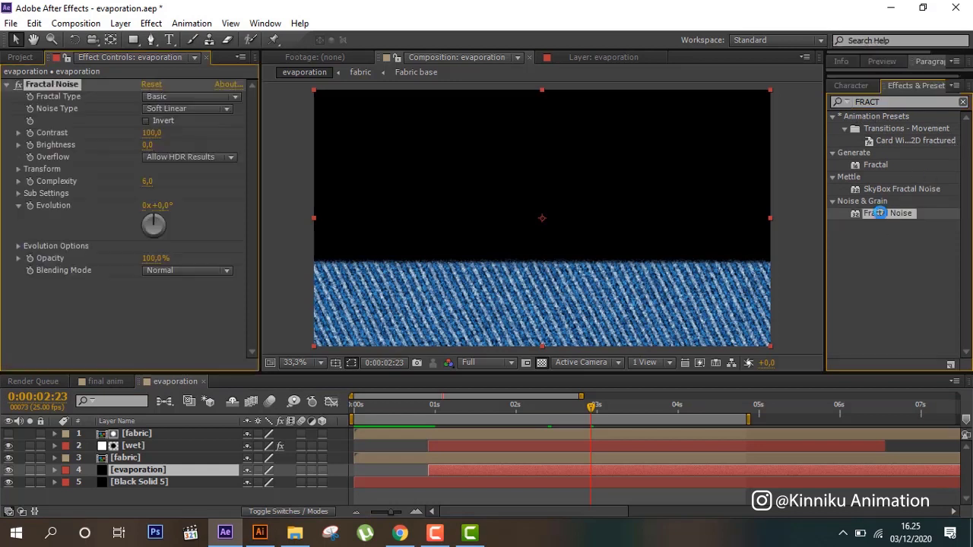
pyautogui.press('capslock')
pyautogui.press('capslock')
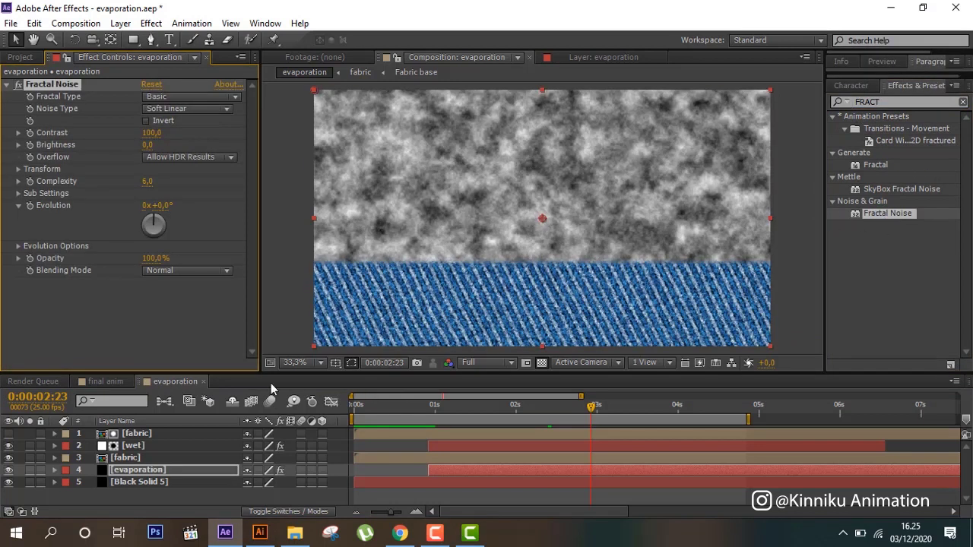
# Select the final anim comp's Fractal Noise effect, then return to the evaporation comp
pyautogui.click(96, 383)
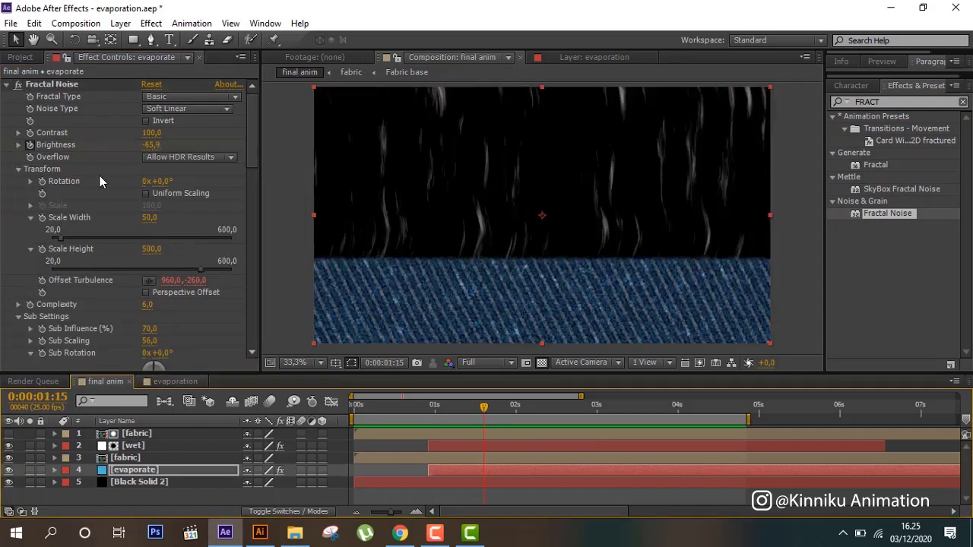
pyautogui.click(66, 89)
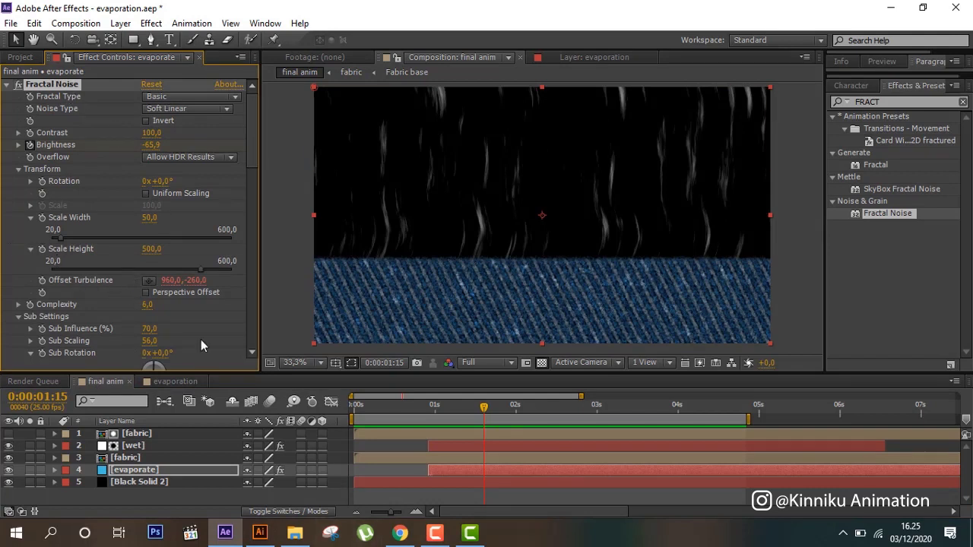
pyautogui.click(175, 381)
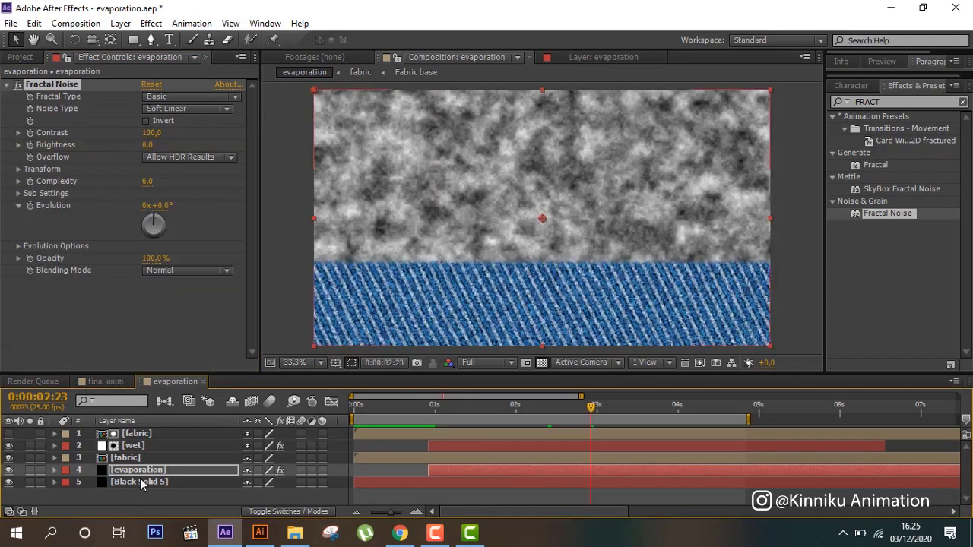
# Paste the keyframed Fractal Noise onto the evaporation layer at its in point
pyautogui.click(142, 474)
pyautogui.hotkey('ctrl', 'z')
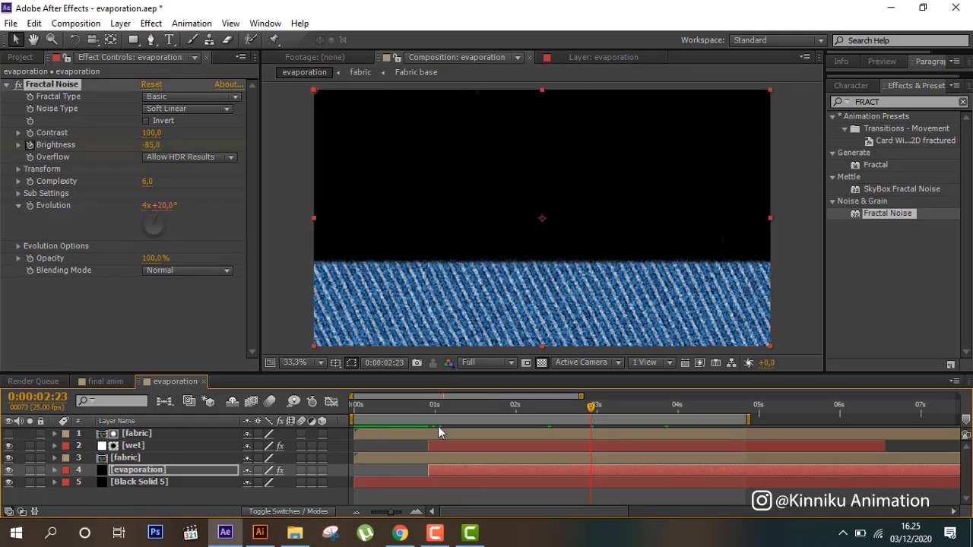
pyautogui.hotkey('ctrl', 'shift', 'z')
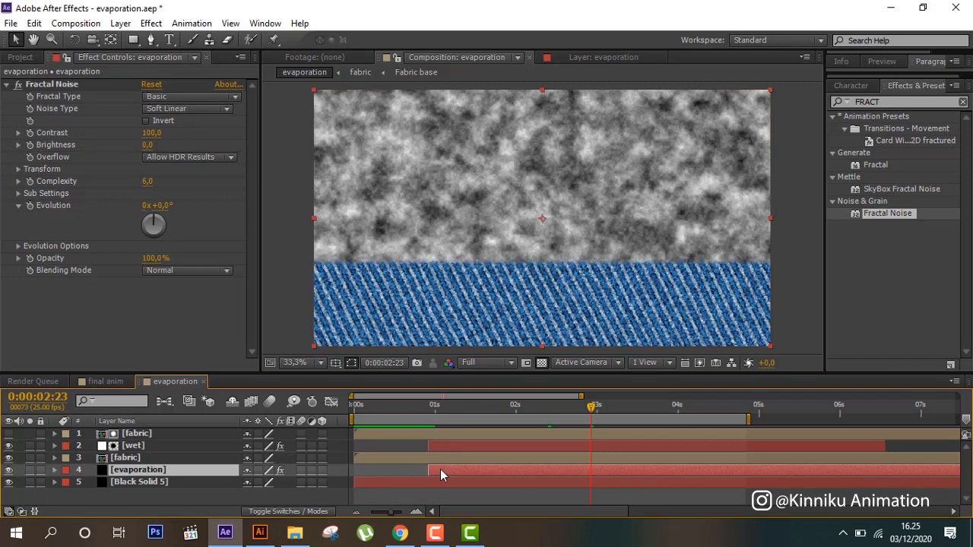
pyautogui.press('i')
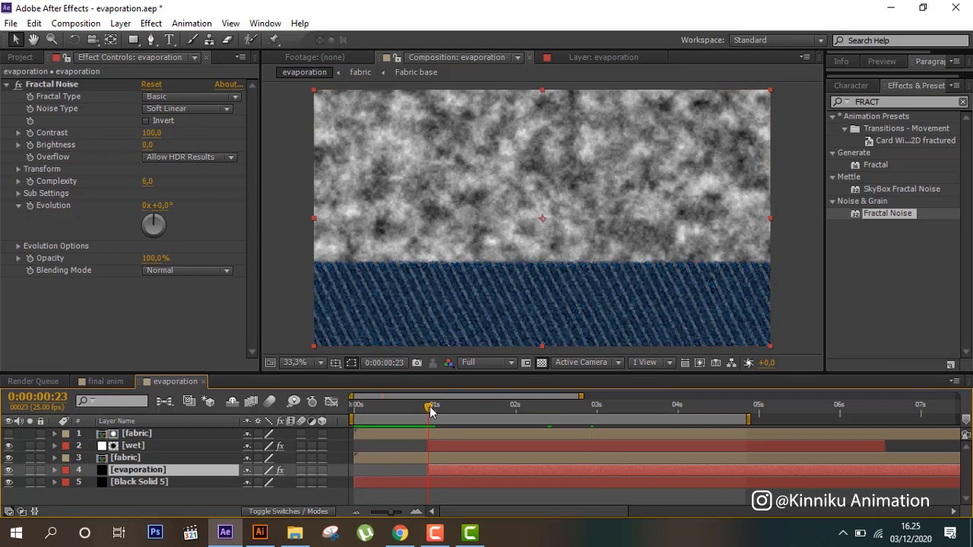
pyautogui.click(129, 475)
pyautogui.hotkey('ctrl', 'v')
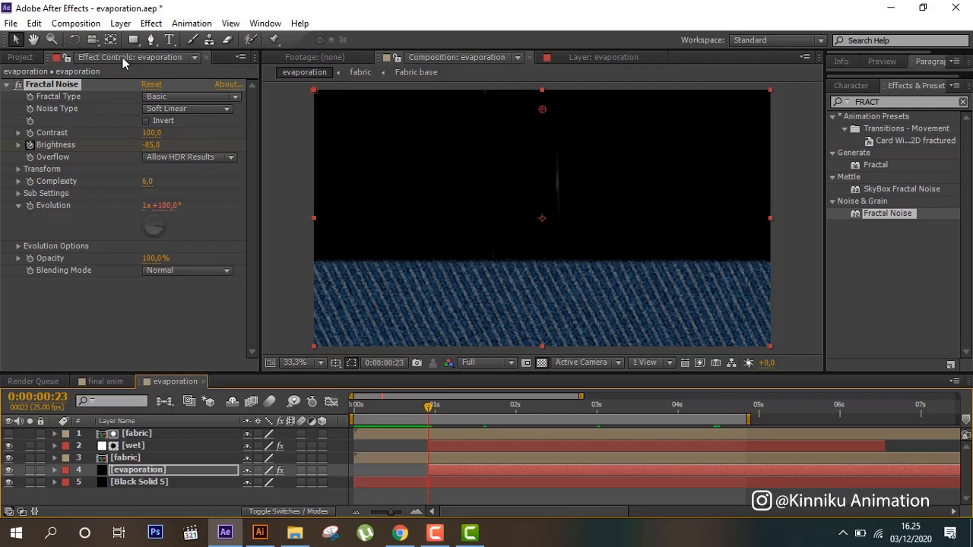
# Reveal the layer's keyframed properties, showing Brightness -85 and Evolution 1x+100°
pyautogui.click(53, 148)
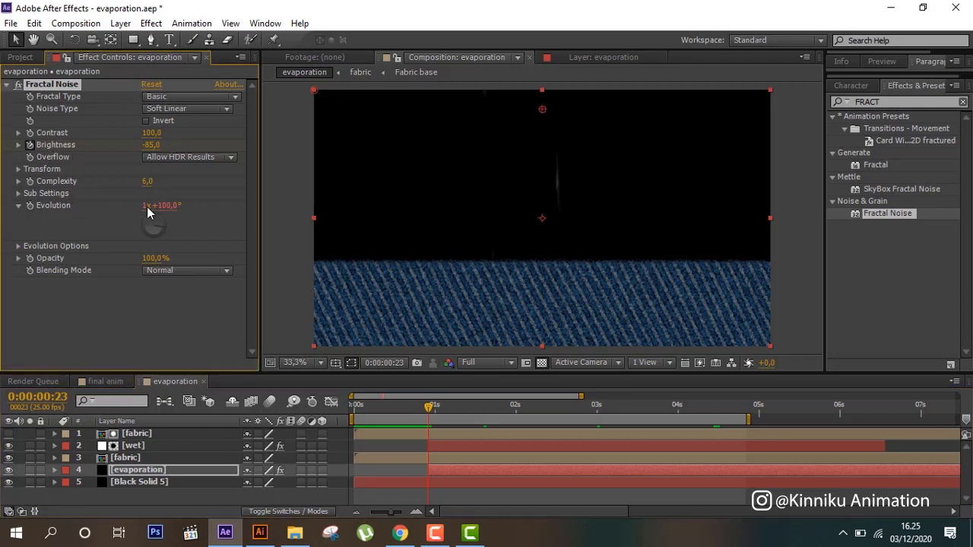
pyautogui.press('u')
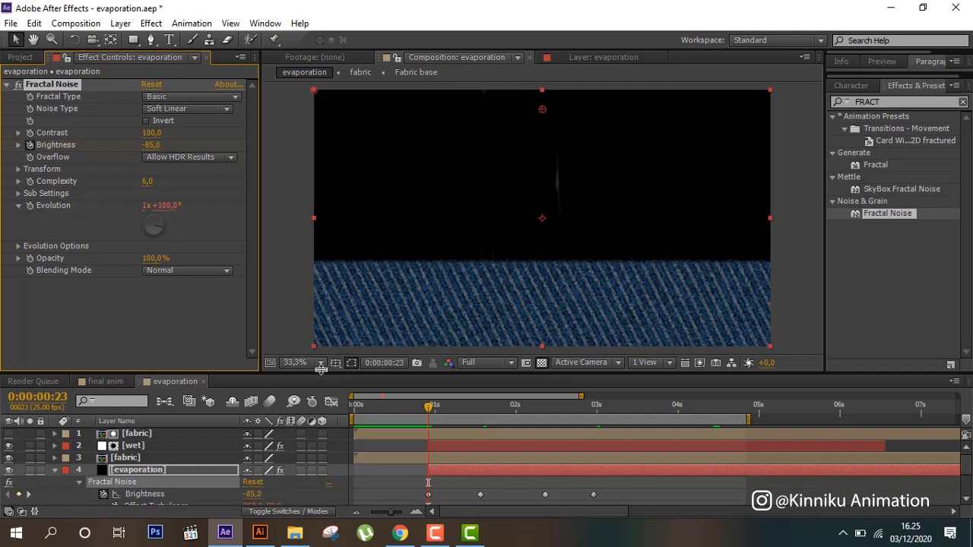
pyautogui.moveTo(321, 368); pyautogui.dragTo(321, 365)
pyautogui.click(416, 72)
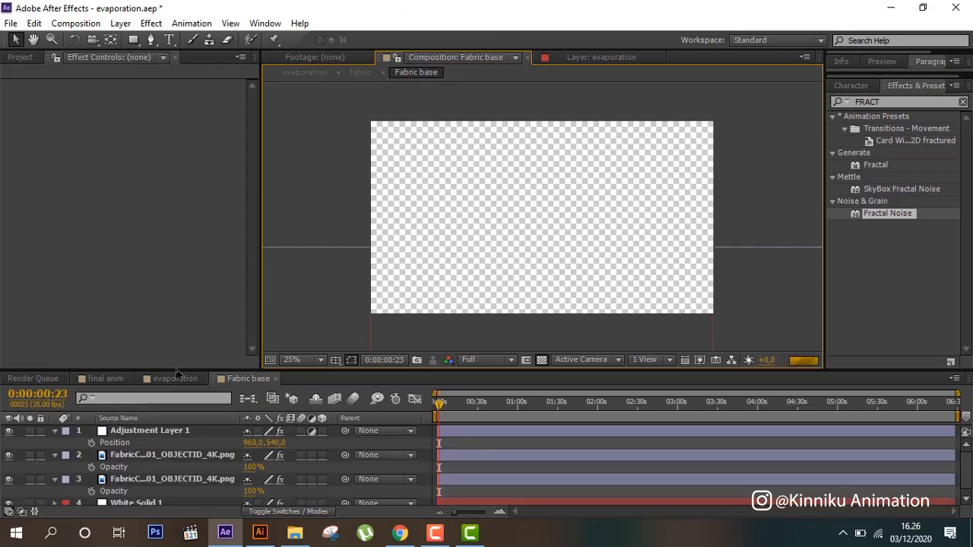
pyautogui.click(176, 378)
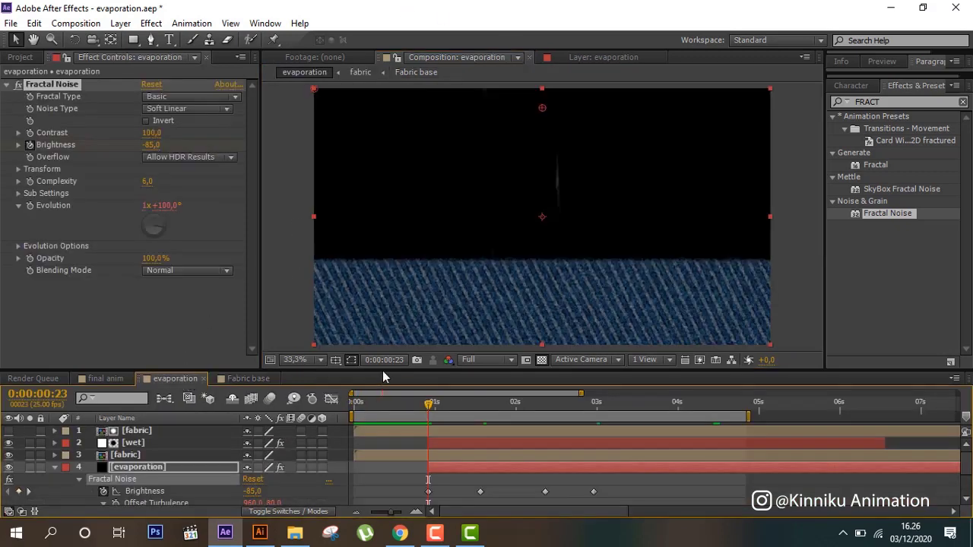
# Enlarge the timeline and inspect the Offset Turbulence [X, Y+time*-500] and Evolution time*500 expressions
pyautogui.moveTo(383, 368); pyautogui.dragTo(456, 238)
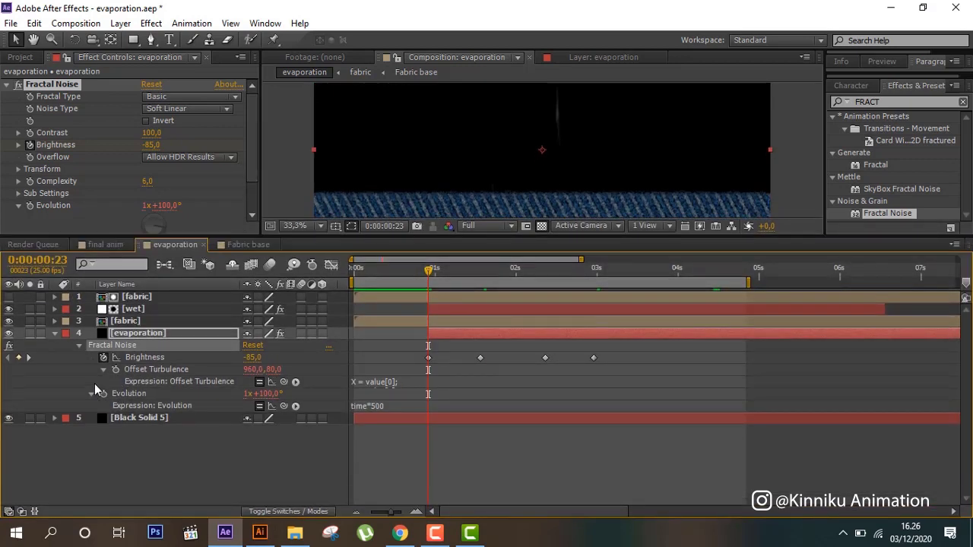
pyautogui.click(149, 370)
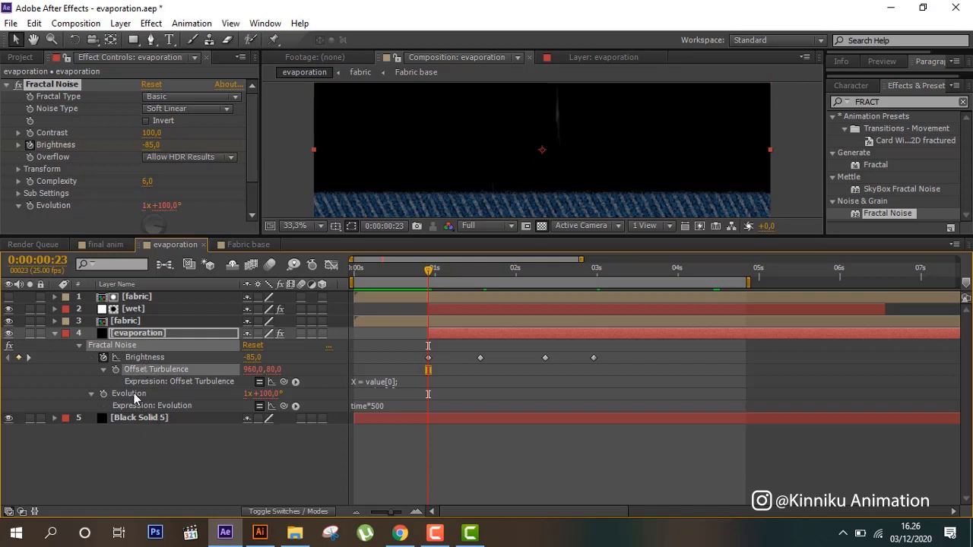
pyautogui.click(380, 383)
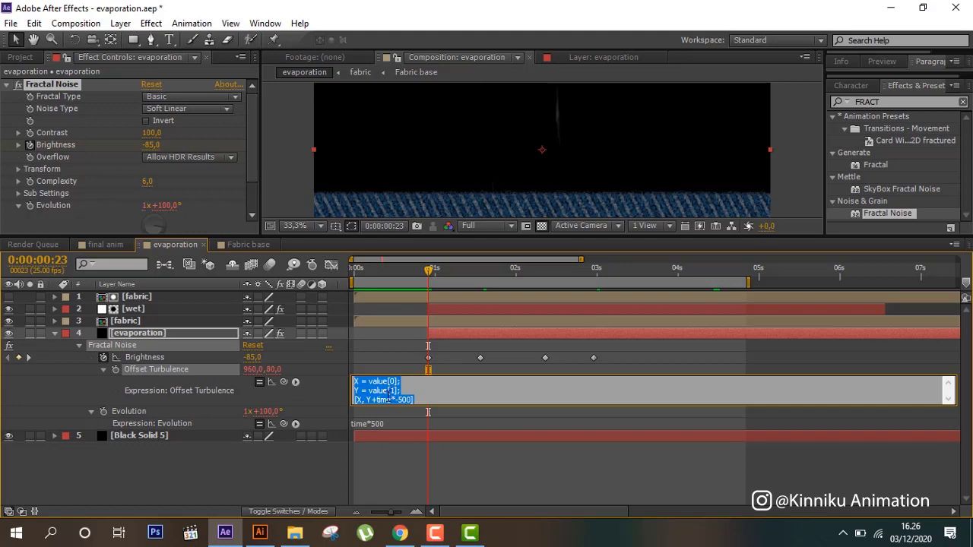
pyautogui.click(363, 429)
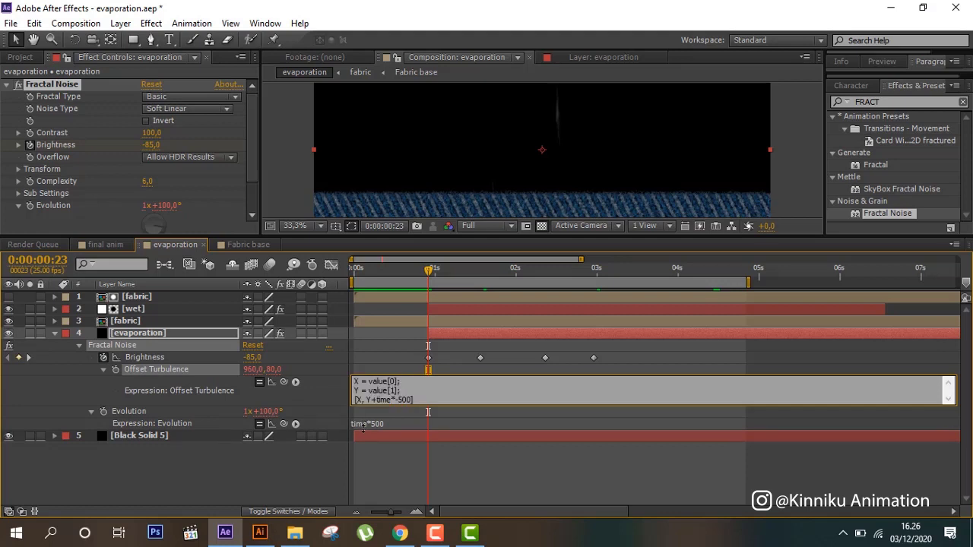
pyautogui.click(377, 424)
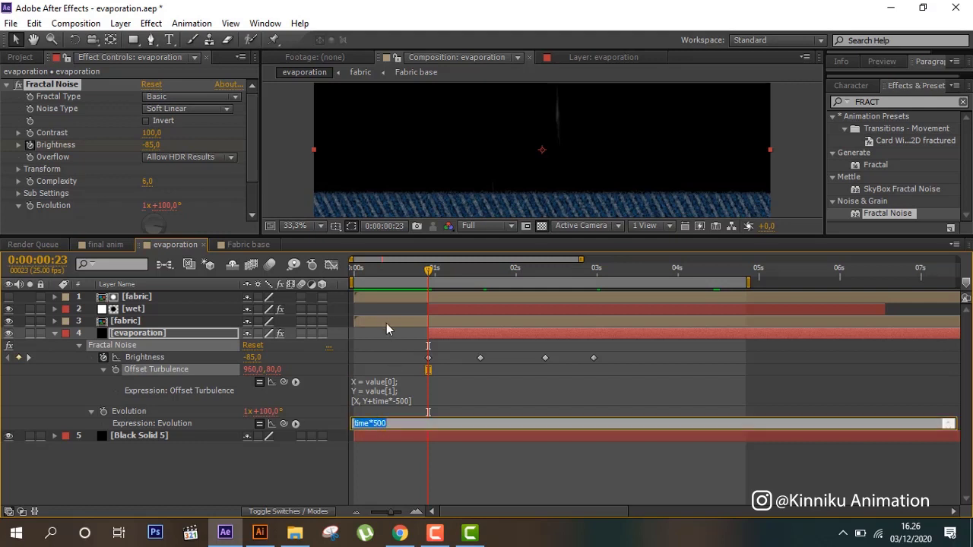
pyautogui.click(43, 99)
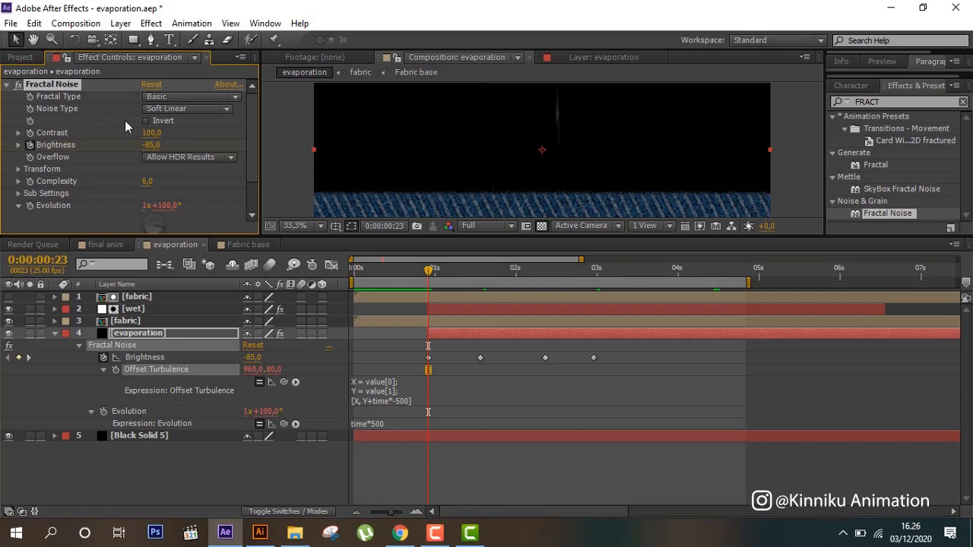
pyautogui.scroll(-3, 67, 154)
pyautogui.scroll(2, 65, 158)
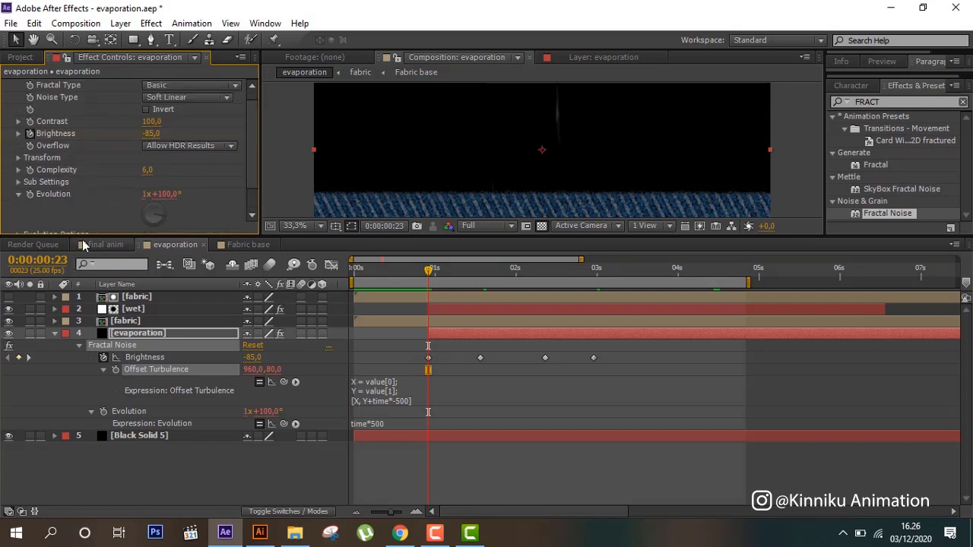
# Enlarge Effect Controls and expand Fractal Noise Transform, showing Scale Width 50 and Scale Height 500
pyautogui.moveTo(82, 235); pyautogui.dragTo(82, 347)
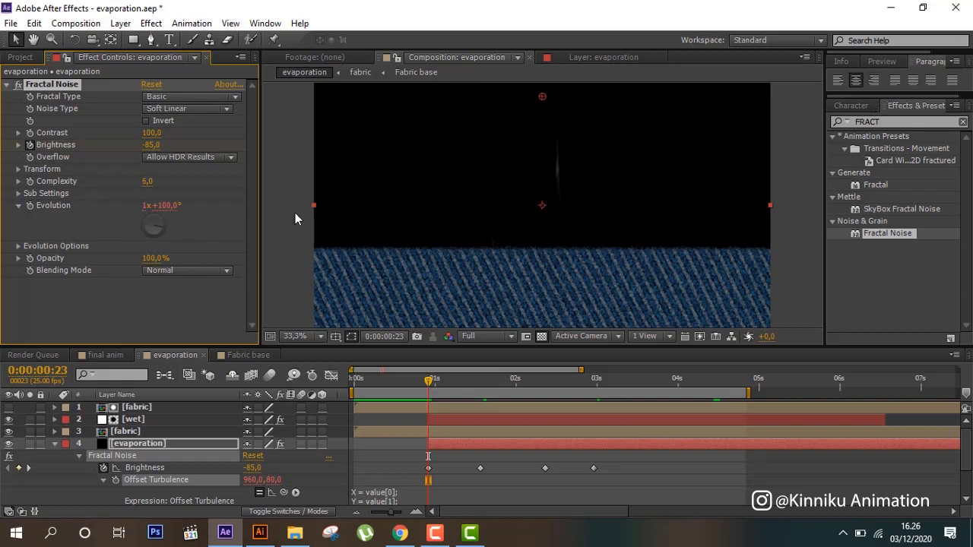
pyautogui.click(19, 169)
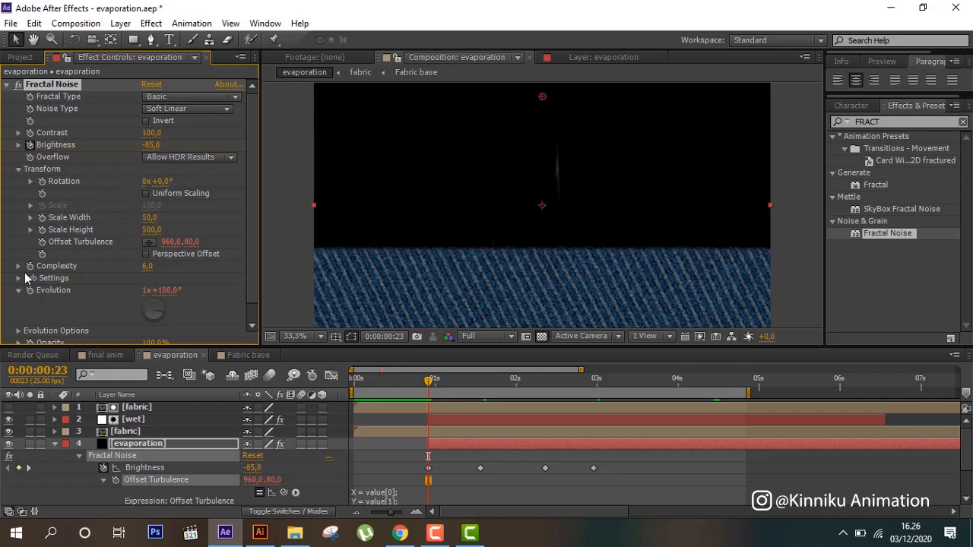
pyautogui.scroll(-2, 32, 299)
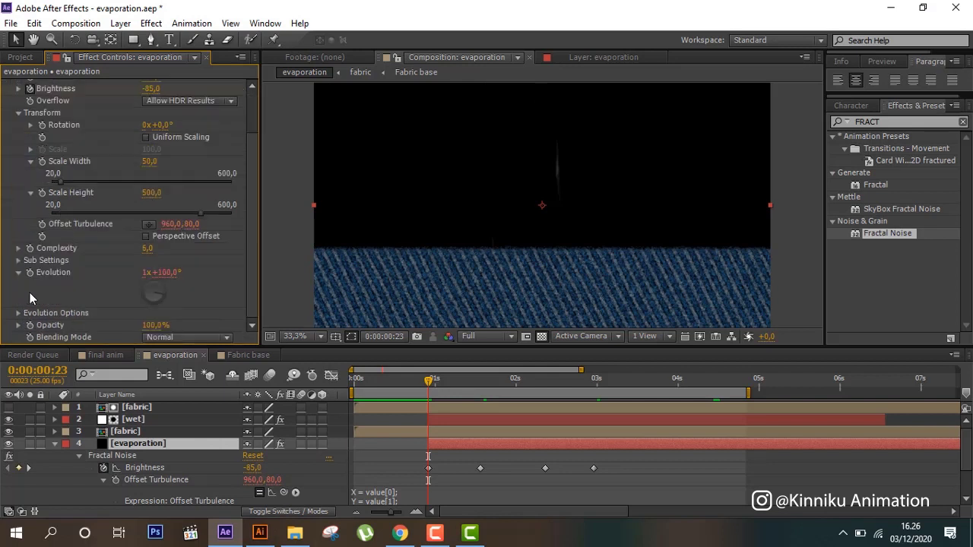
# Search 'warp' and apply a default Wave Warp (Sine, height 10, width 40, 90°) to evaporation
pyautogui.click(887, 121)
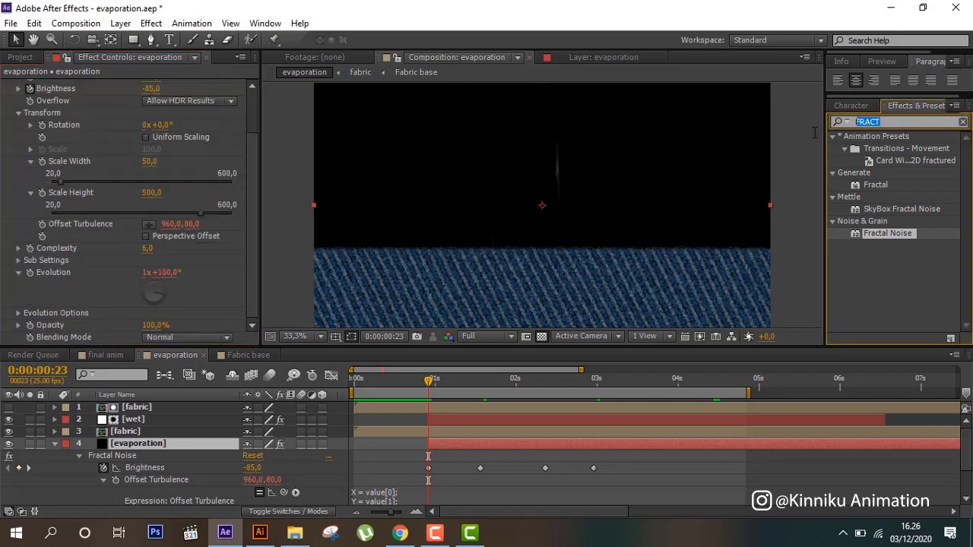
pyautogui.write('warp')
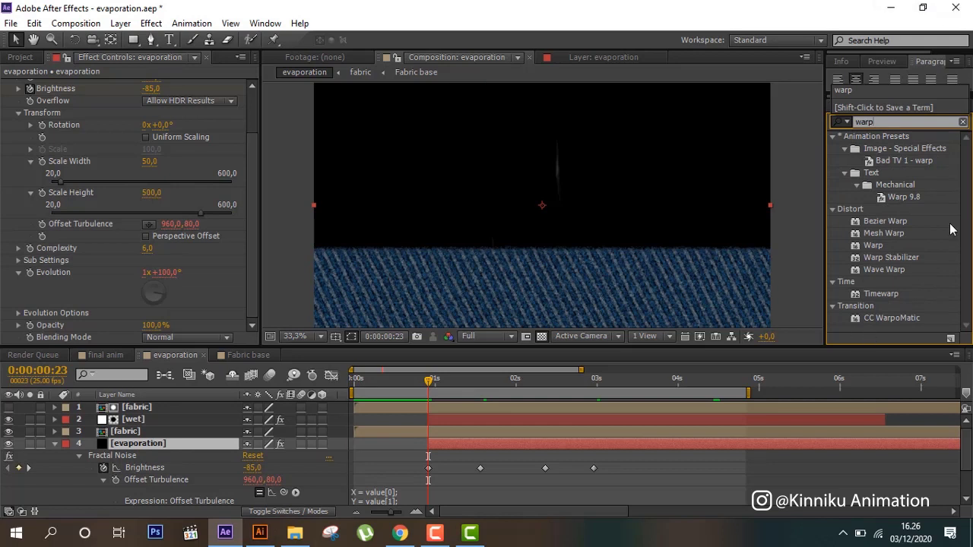
pyautogui.doubleClick(872, 271)
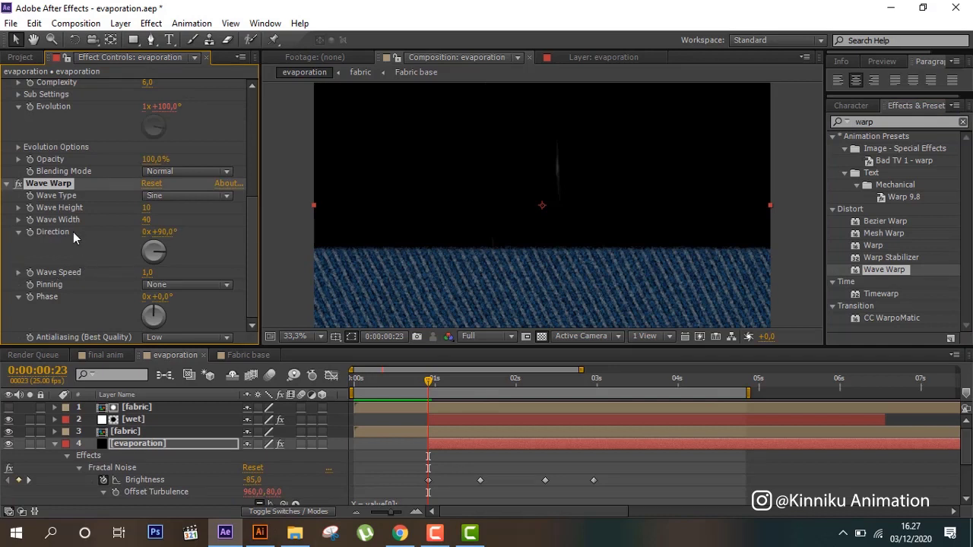
pyautogui.click(102, 359)
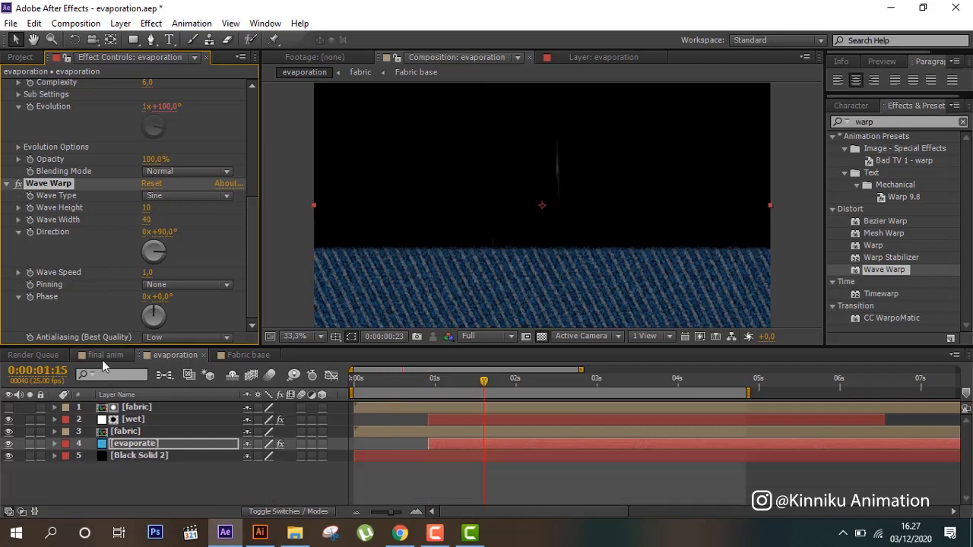
pyautogui.scroll(-5, 75, 225)
pyautogui.scroll(1, 74, 225)
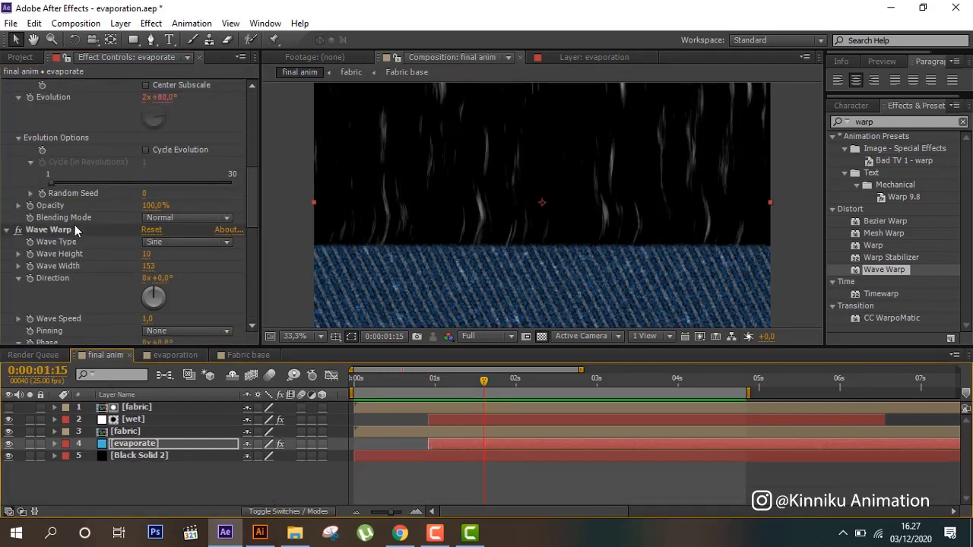
pyautogui.click(70, 228)
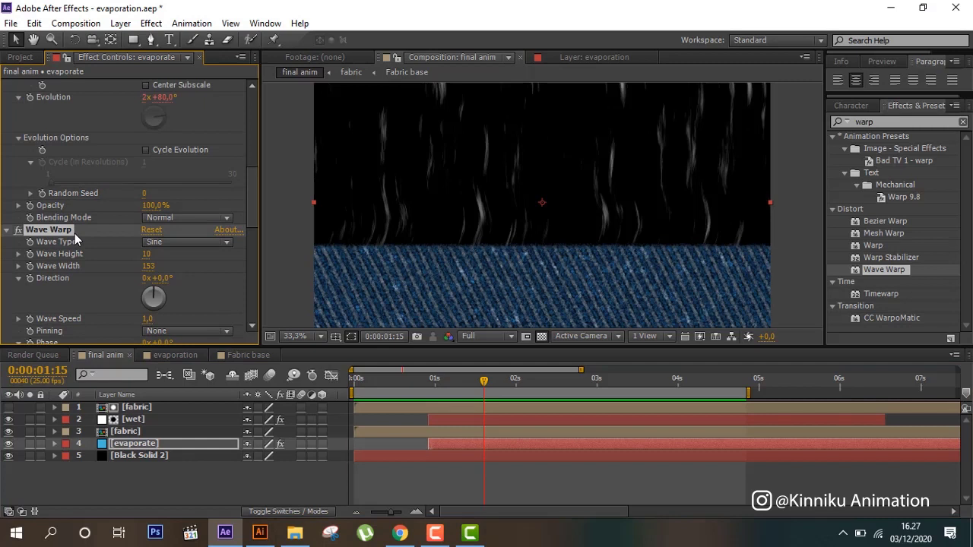
pyautogui.click(174, 355)
pyautogui.click(126, 445)
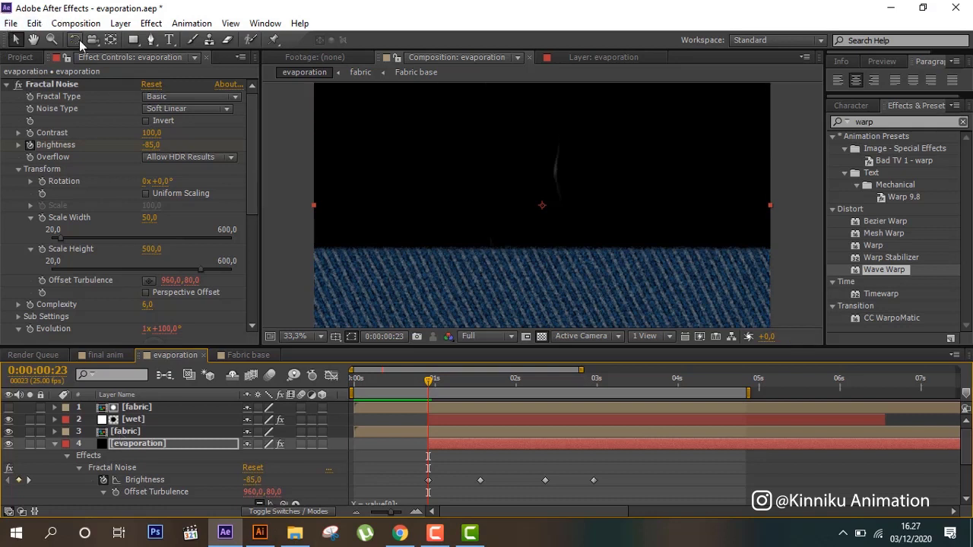
pyautogui.scroll(-6, 175, 221)
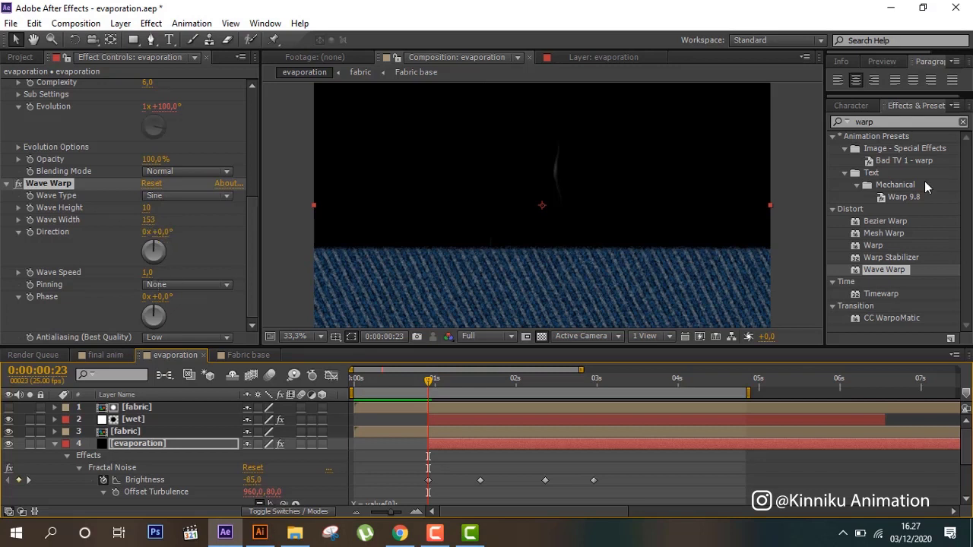
# Add a second Wave Warp and compare it with the final anim composition's Wave Warp values
pyautogui.doubleClick(878, 271)
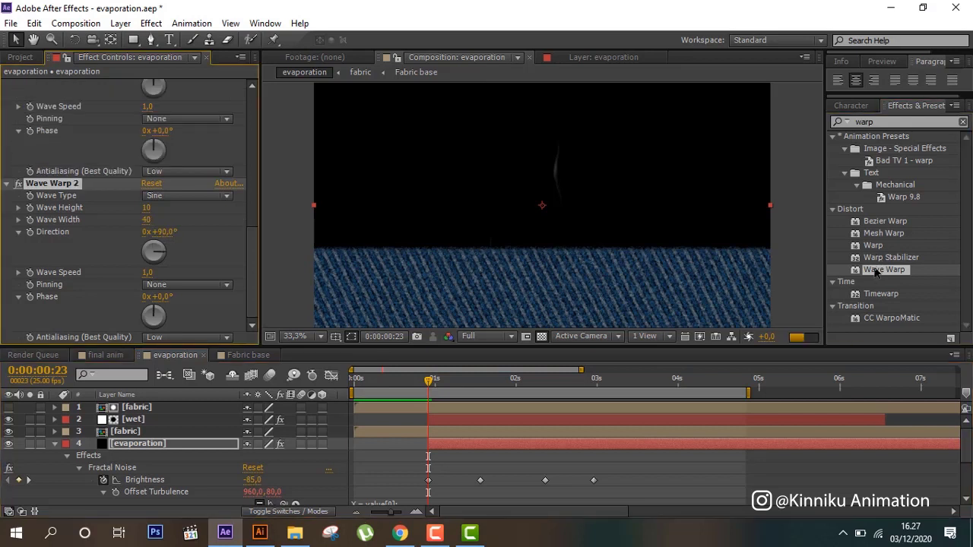
pyautogui.scroll(2, 99, 202)
pyautogui.scroll(2, 99, 202)
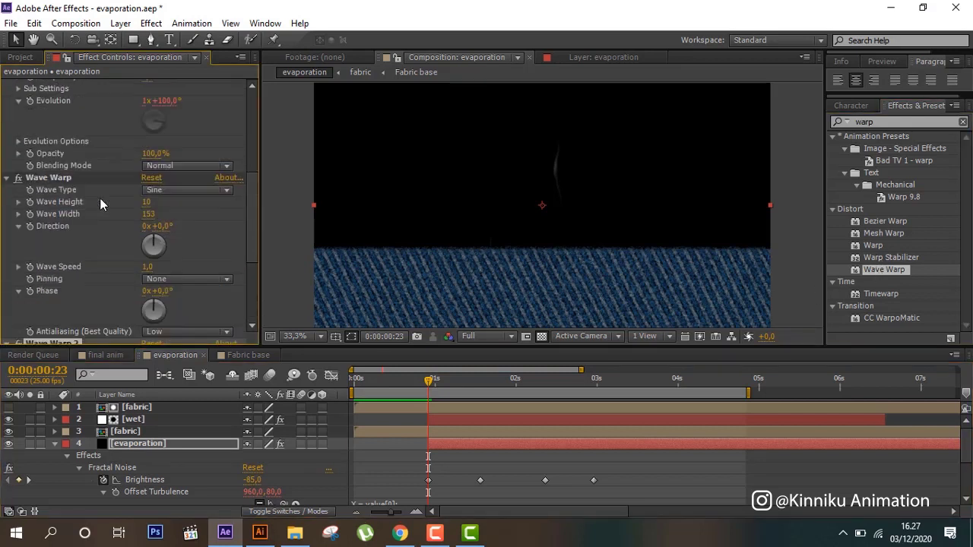
pyautogui.scroll(-5, 62, 181)
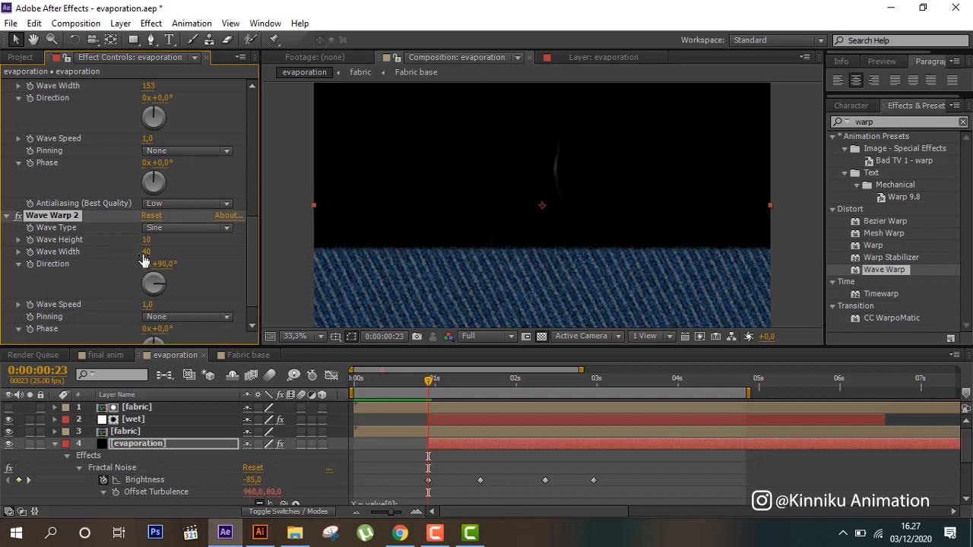
pyautogui.click(105, 355)
pyautogui.scroll(-10, 105, 229)
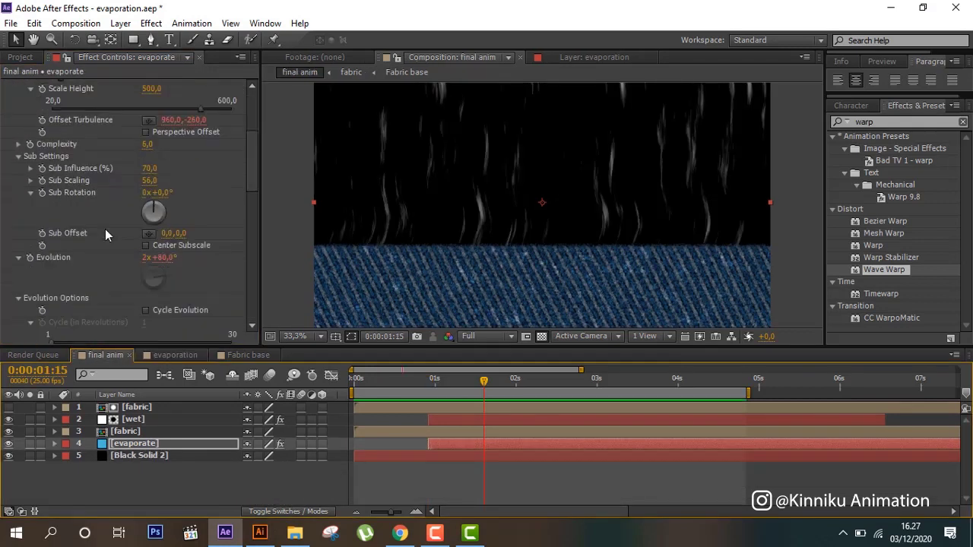
pyautogui.scroll(-7, 105, 229)
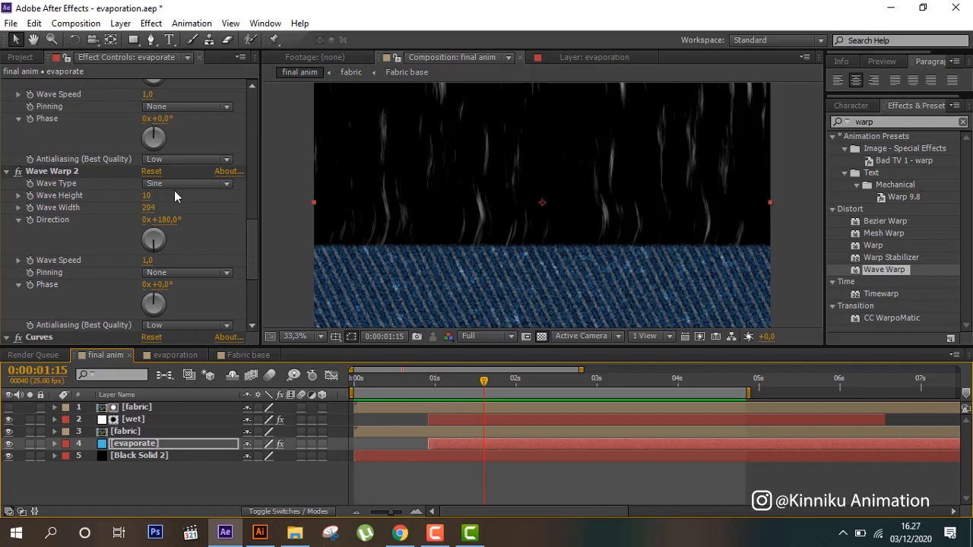
pyautogui.click(232, 355)
pyautogui.click(186, 357)
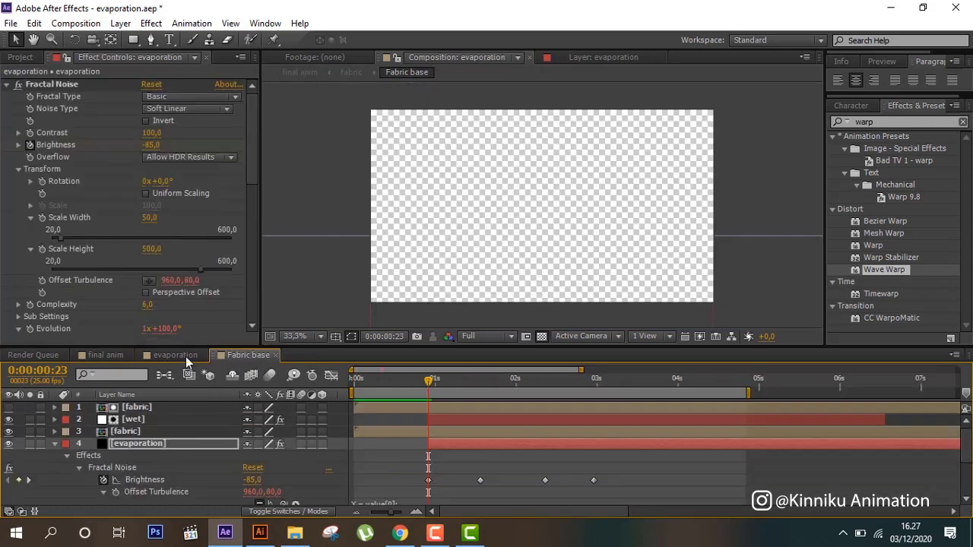
pyautogui.scroll(-5, 103, 236)
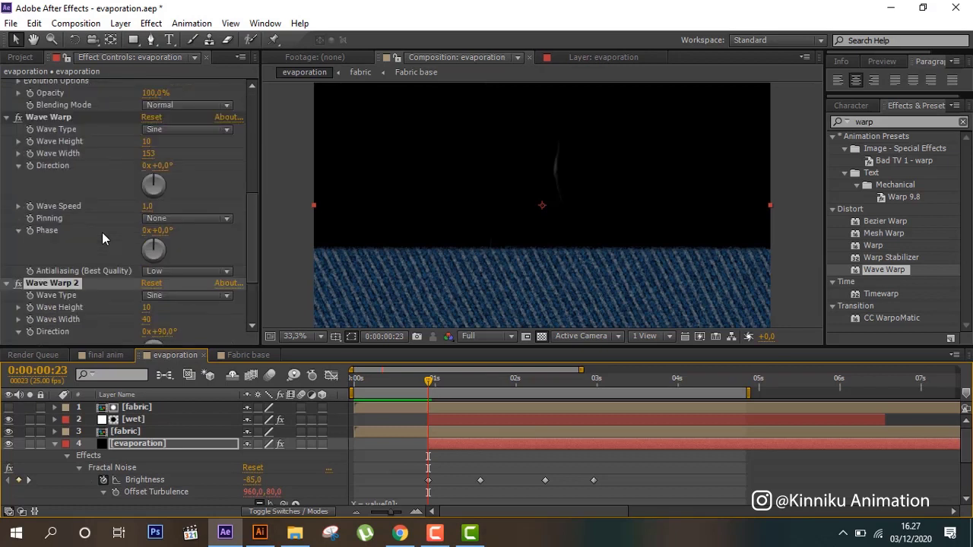
pyautogui.scroll(-3, 102, 232)
# Set Wave Warp 2's Wave Width to 20 and Direction to 180°
pyautogui.click(147, 220)
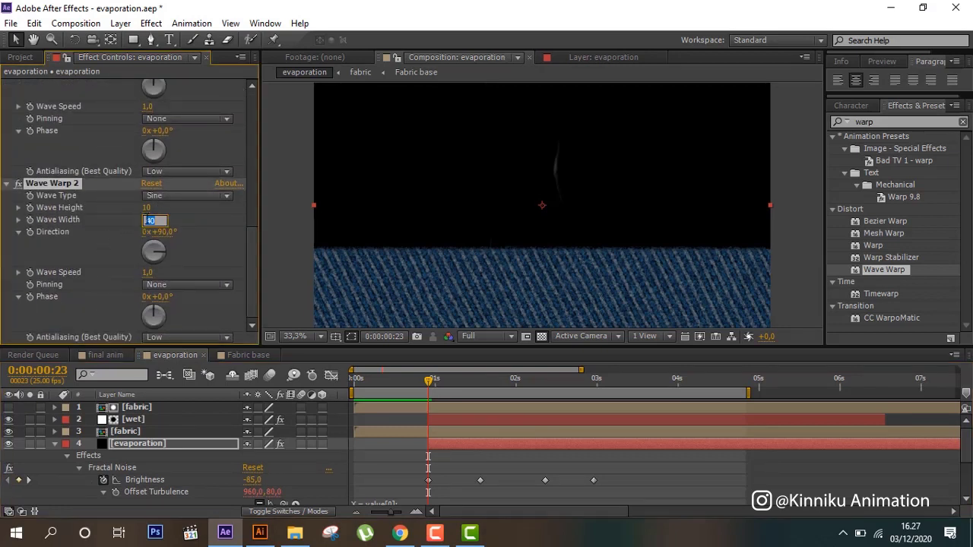
pyautogui.write('2')
pyautogui.click(161, 232)
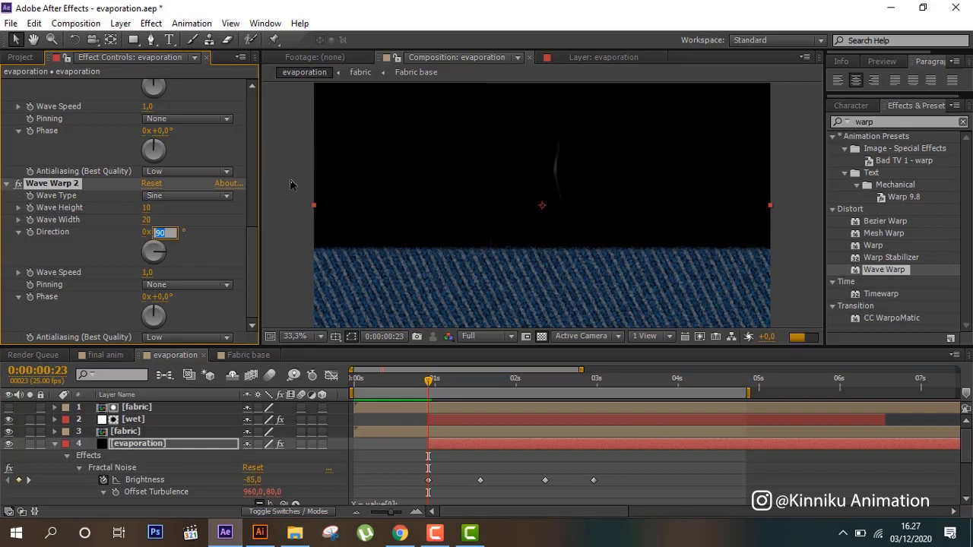
pyautogui.write('180')
pyautogui.press('Return')
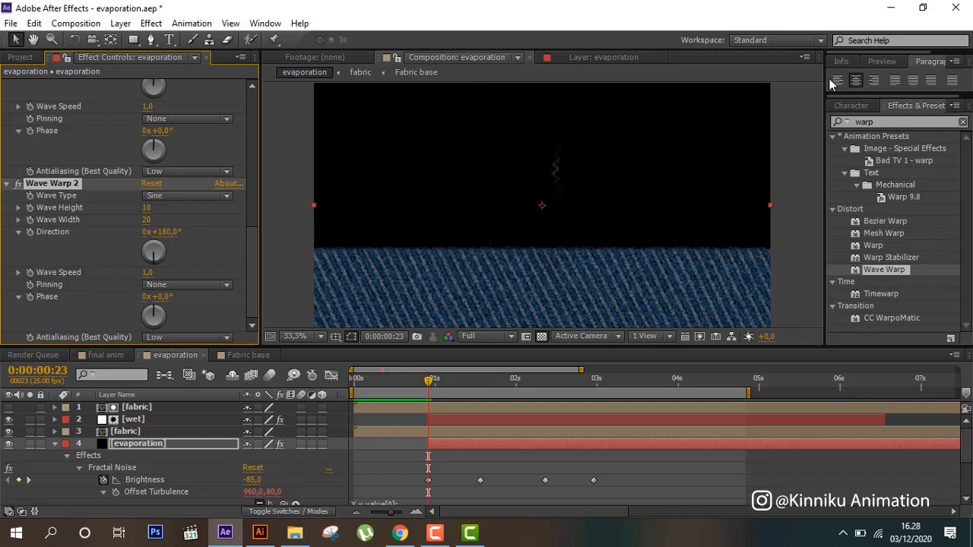
# At 0:00:01:15, apply Curves and bow the RGB curve up-left to brighten the wisps
pyautogui.click(482, 385)
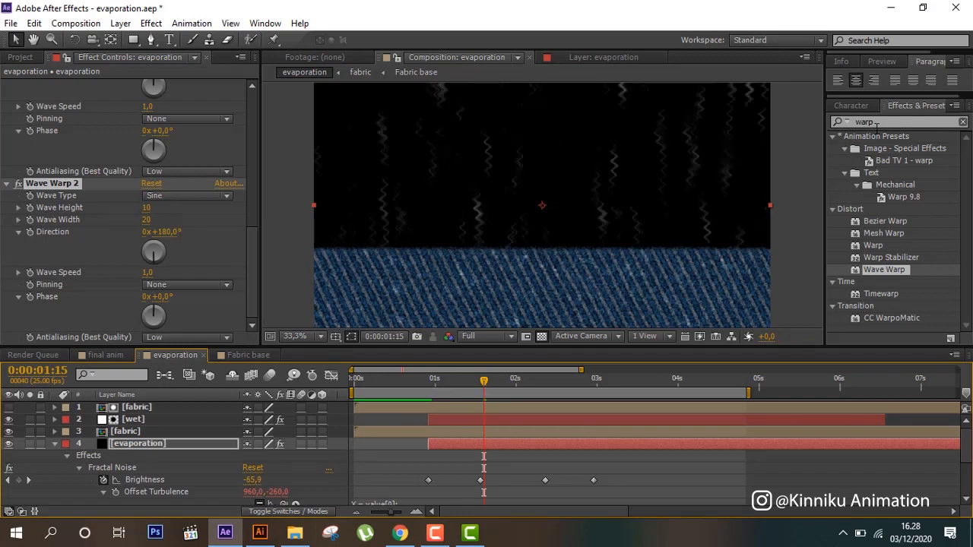
pyautogui.click(878, 123)
pyautogui.write('c')
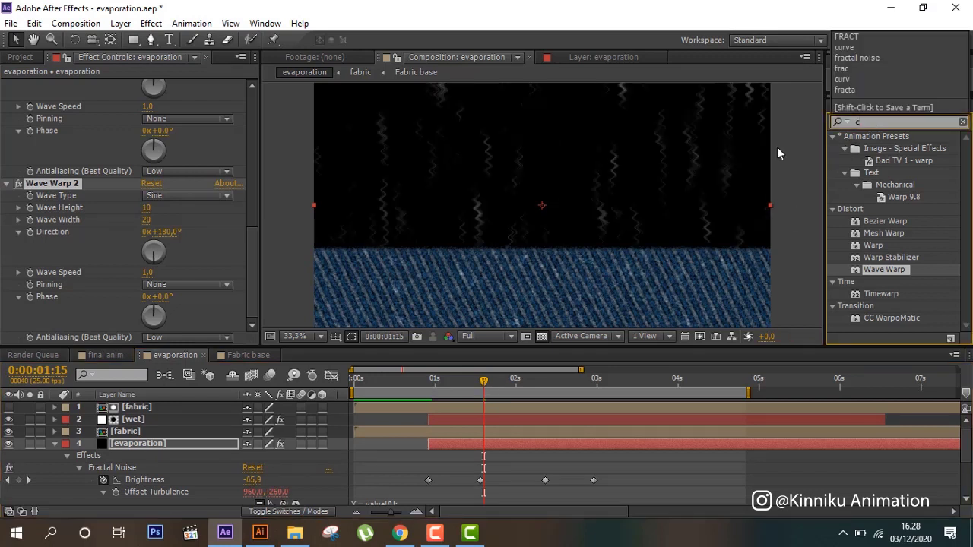
pyautogui.write('urve')
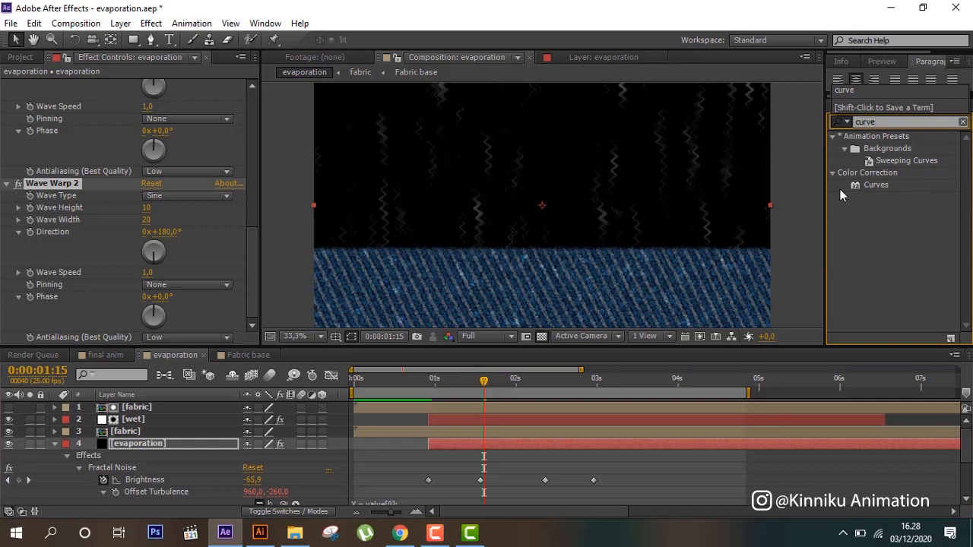
pyautogui.doubleClick(868, 186)
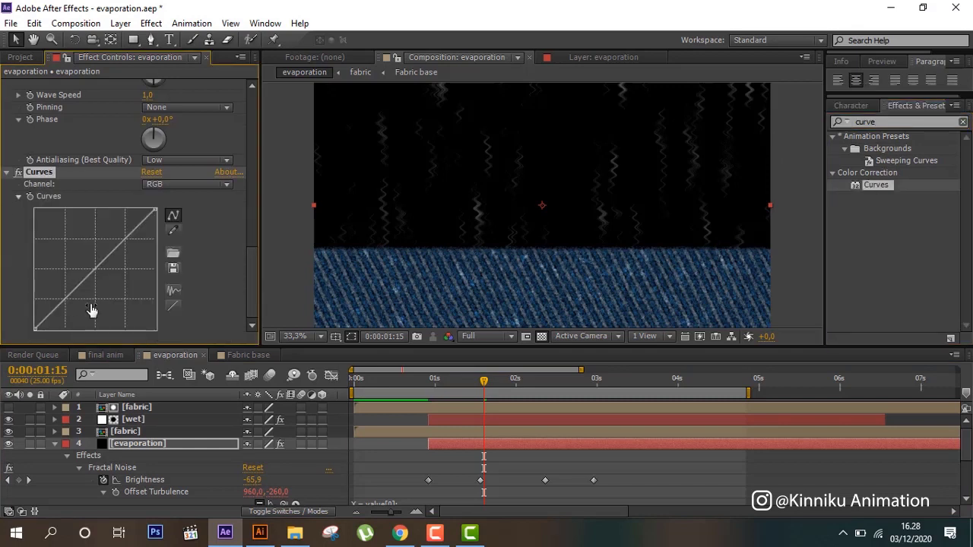
pyautogui.moveTo(119, 245); pyautogui.dragTo(89, 230)
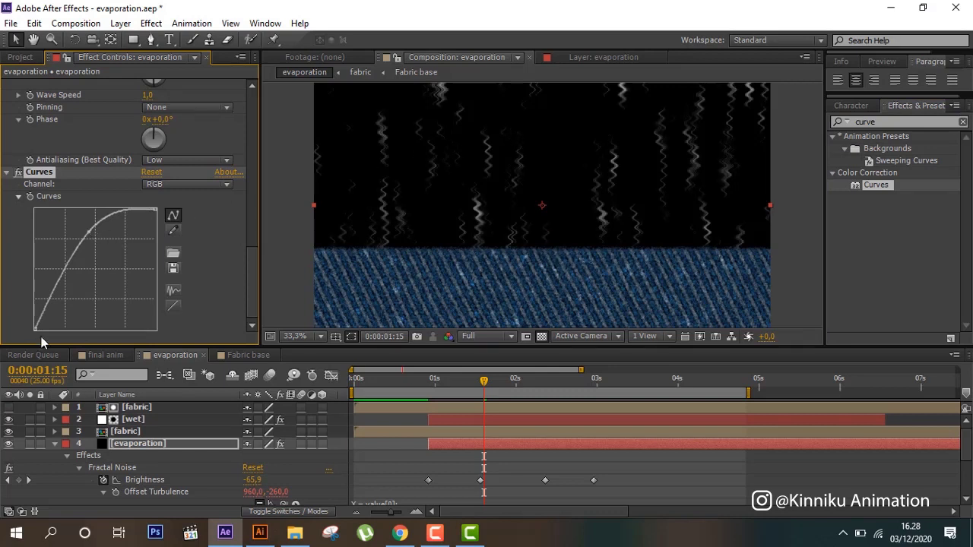
pyautogui.scroll(6, 90, 267)
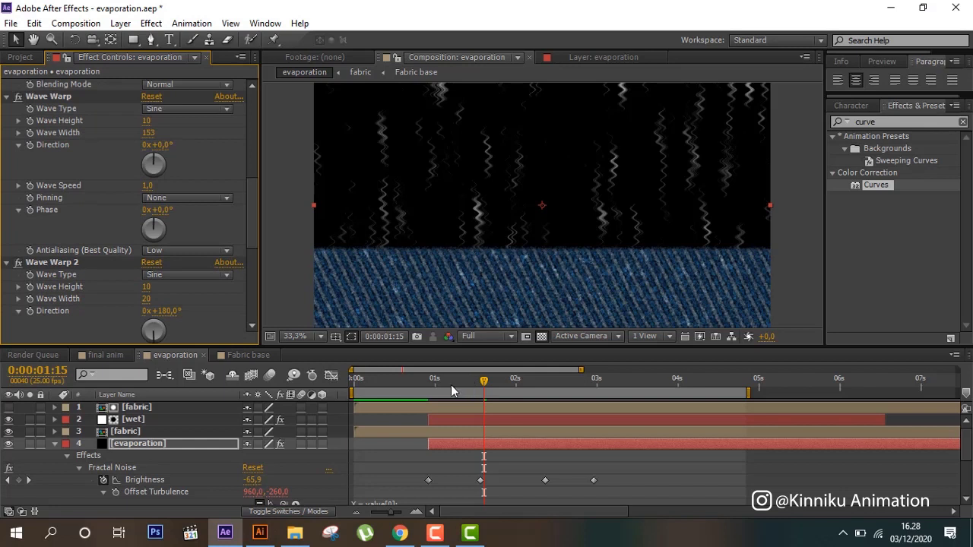
# Review the Effect Controls settings, then switch to the final anim composition to compare its wisps
pyautogui.scroll(3, 129, 262)
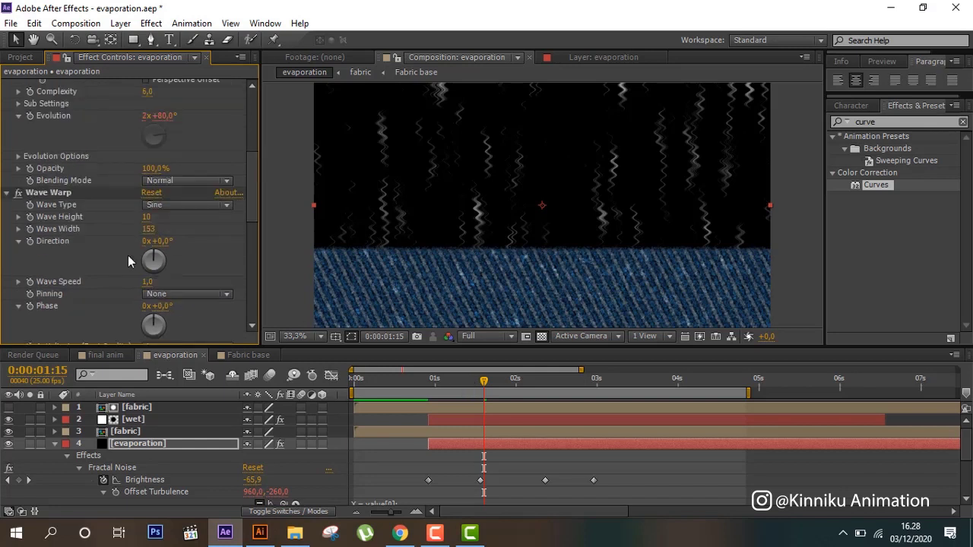
pyautogui.scroll(-1, 129, 258)
pyautogui.scroll(1, 128, 261)
pyautogui.click(106, 355)
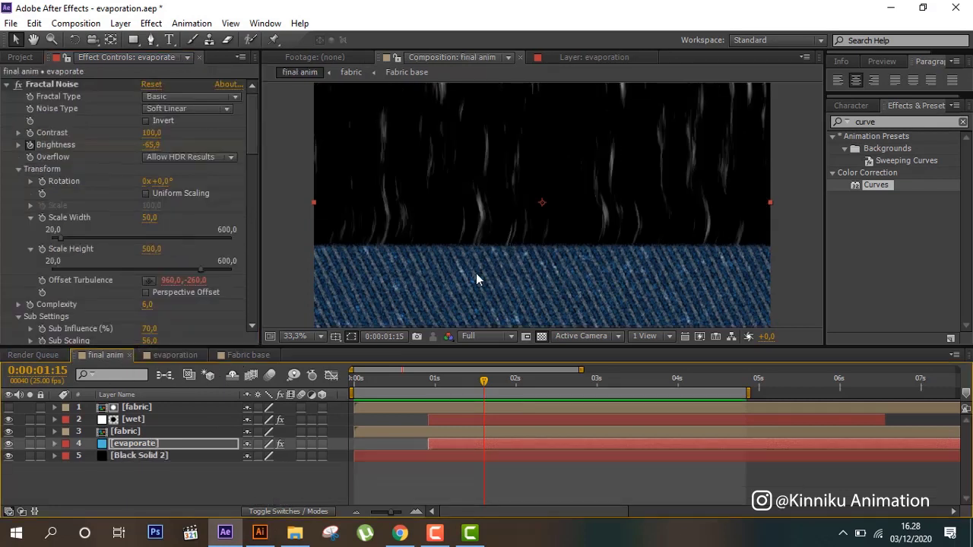